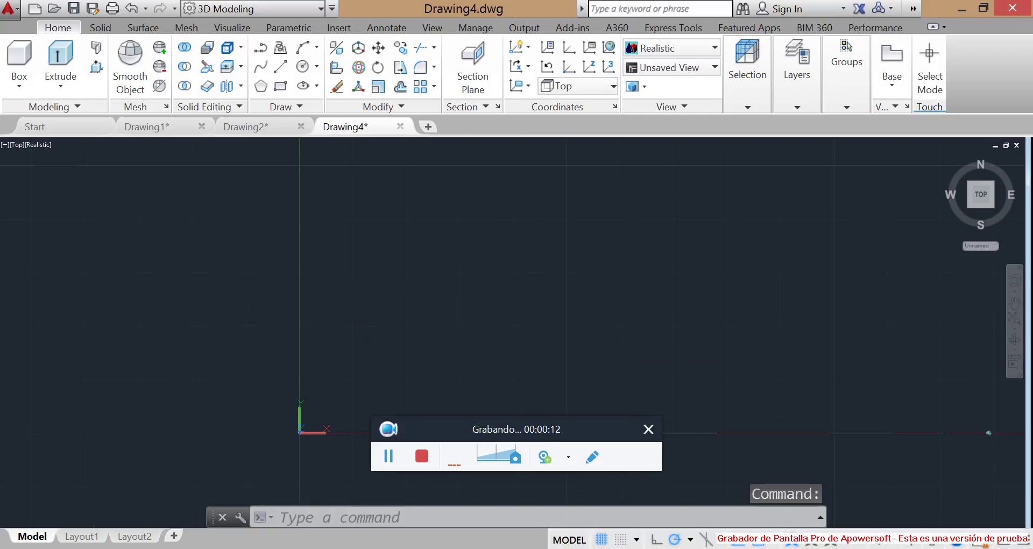
- Set both the UCS and the viewport view to Front
{"action": "middle_click_drag", "start_coordinate": [495, 217], "coordinate": [420, 260]}
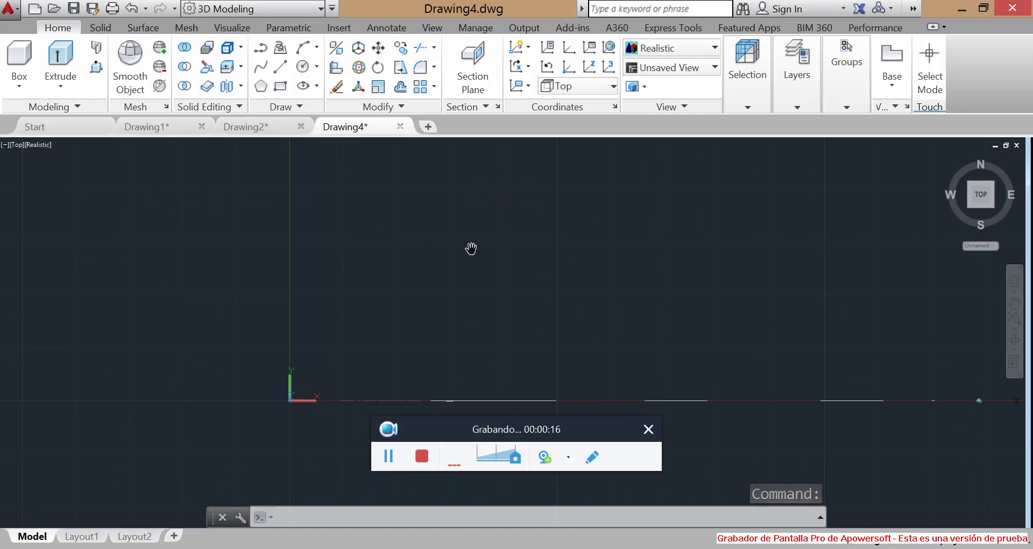
{"action": "middle_click_drag", "start_coordinate": [469, 249], "coordinate": [470, 246]}
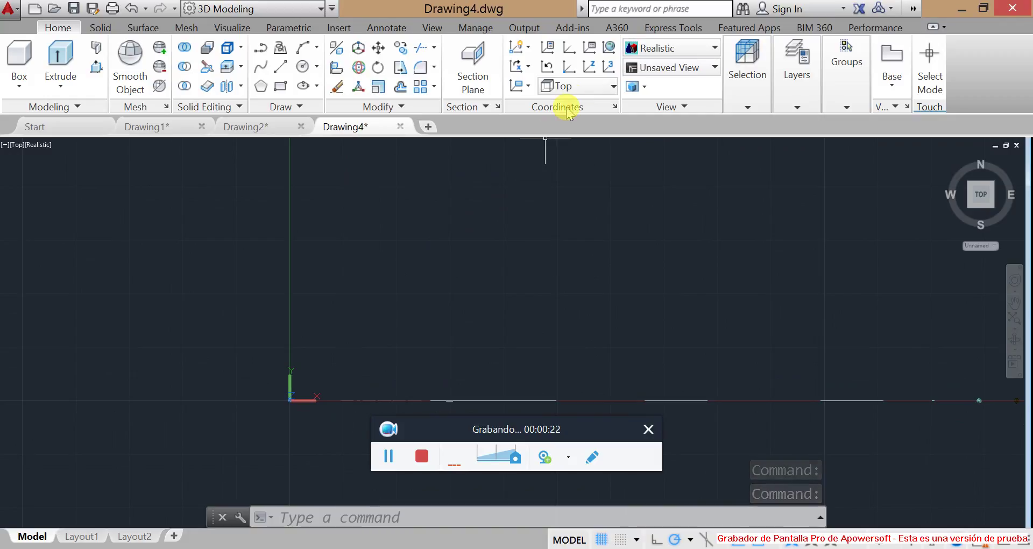
{"action": "left_click", "coordinate": [573, 86]}
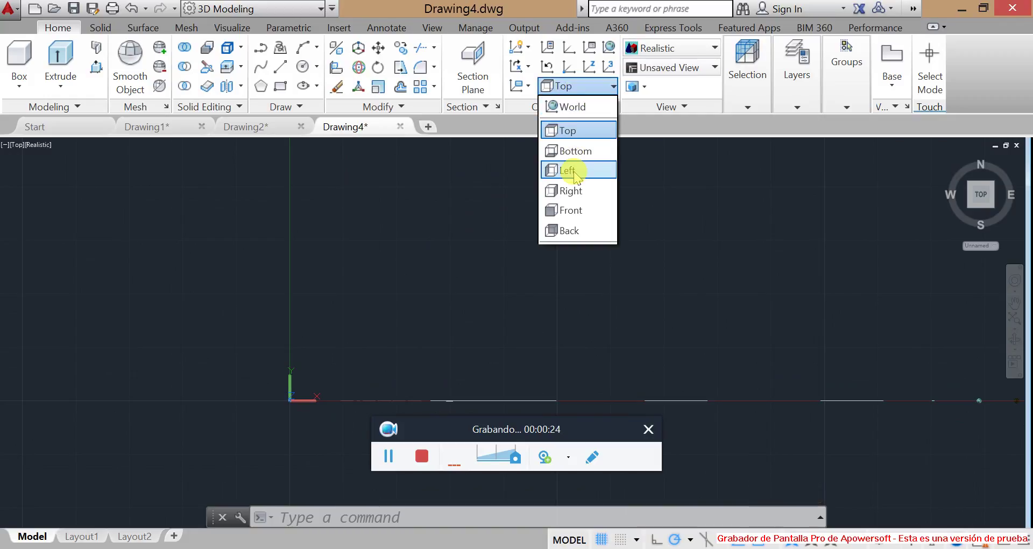
{"action": "left_click", "coordinate": [575, 209]}
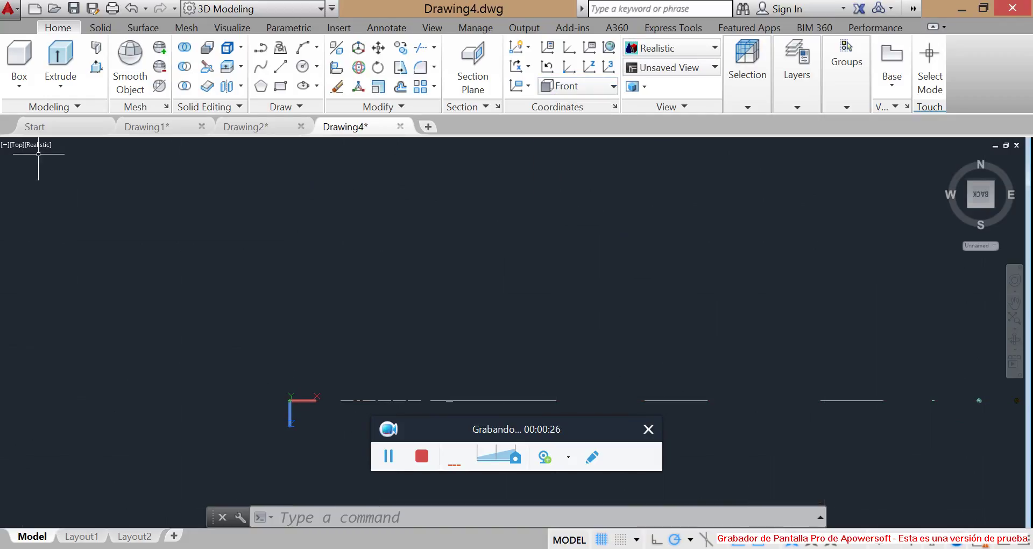
{"action": "left_click", "coordinate": [16, 145]}
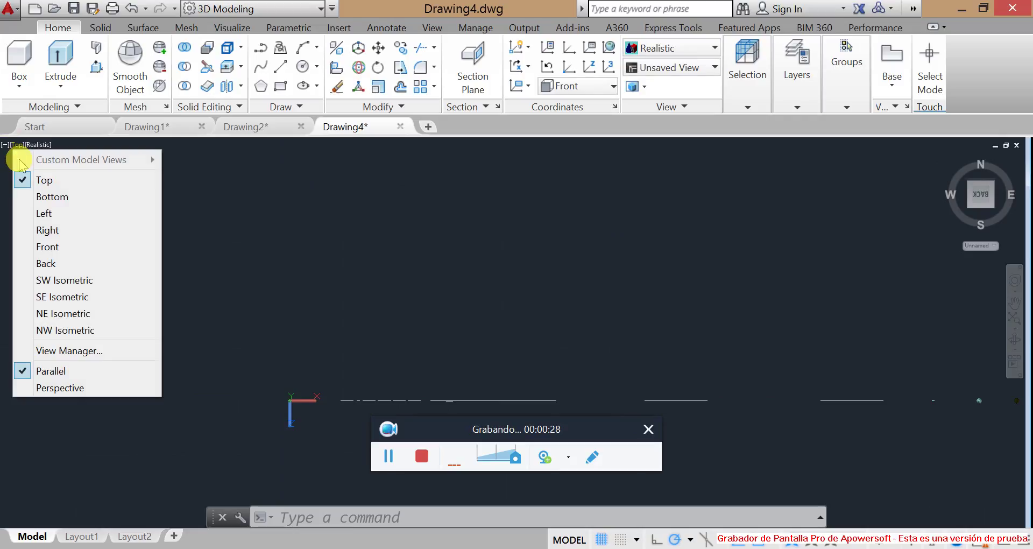
{"action": "left_click", "coordinate": [74, 247]}
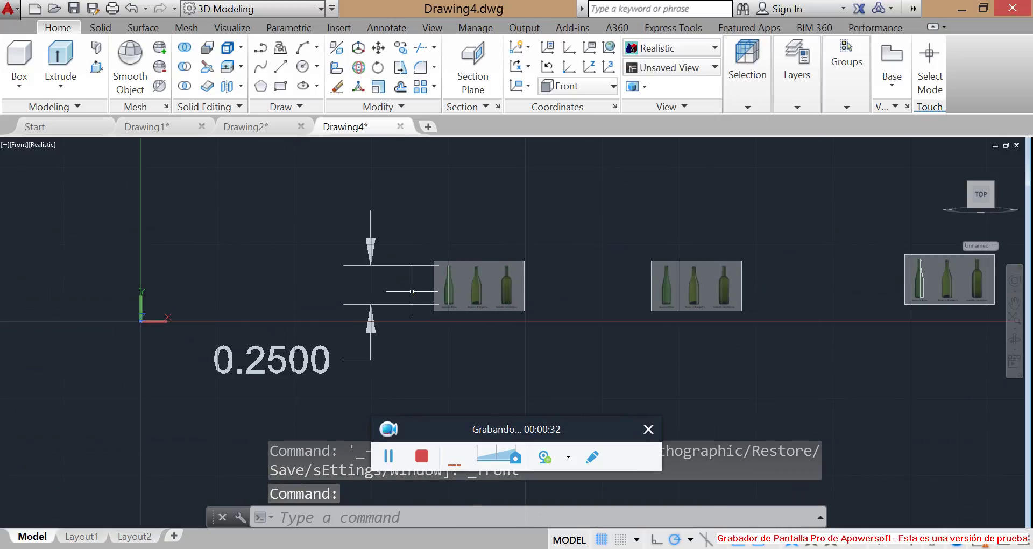
- Zoom and pan in on the Rhin, Borgoña and bordelesa bottle images
{"action": "scroll", "coordinate": [351, 238], "scroll_direction": "up", "scroll_amount": 2}
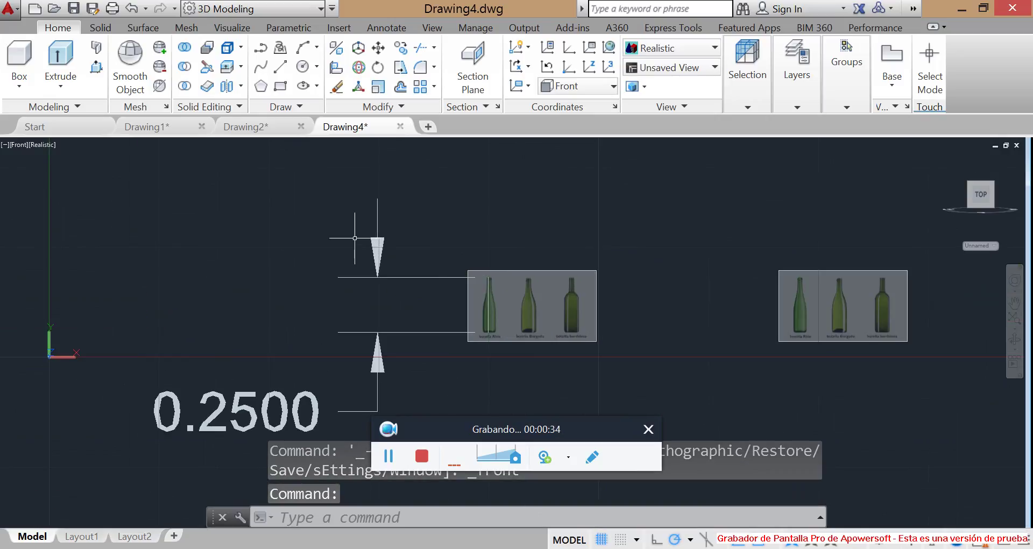
{"action": "scroll", "coordinate": [531, 281], "scroll_direction": "up", "scroll_amount": 3}
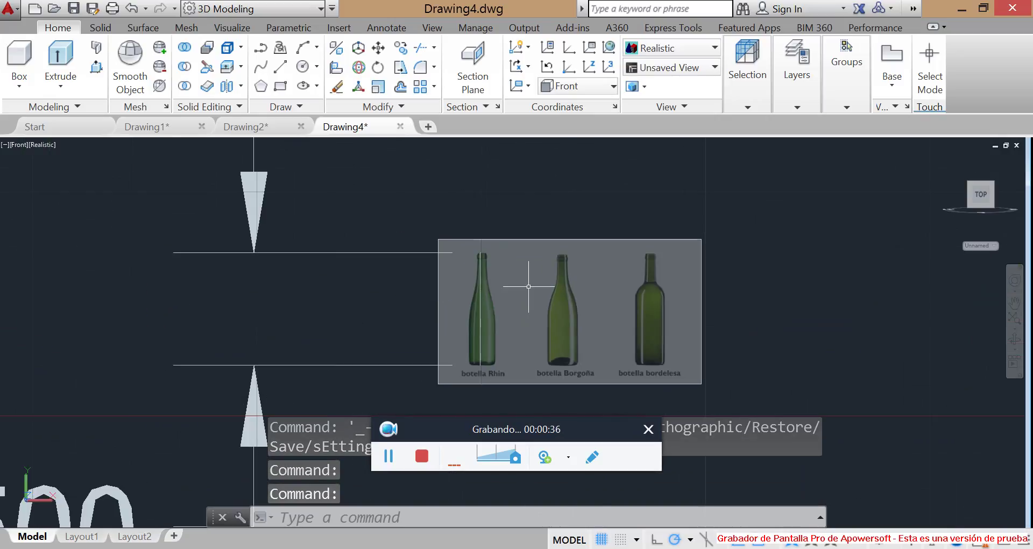
{"action": "middle_click_drag", "start_coordinate": [530, 281], "coordinate": [508, 250]}
{"action": "scroll", "coordinate": [488, 245], "scroll_direction": "up", "scroll_amount": 2}
{"action": "scroll", "coordinate": [488, 245], "scroll_direction": "down", "scroll_amount": 2}
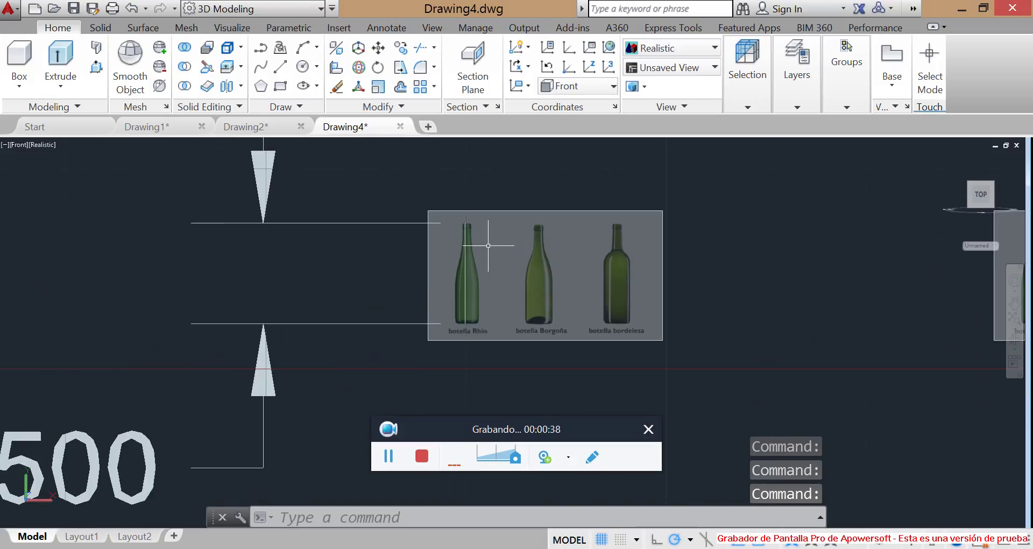
{"action": "scroll", "coordinate": [487, 245], "scroll_direction": "down", "scroll_amount": 5}
{"action": "middle_click_drag", "start_coordinate": [683, 262], "coordinate": [565, 258]}
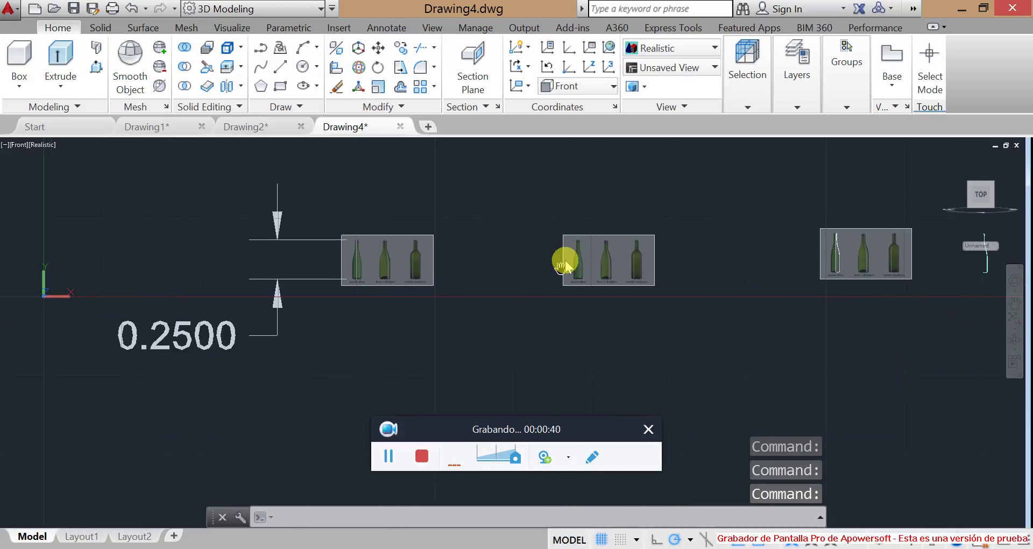
{"action": "scroll", "coordinate": [564, 259], "scroll_direction": "up", "scroll_amount": 2}
{"action": "scroll", "coordinate": [596, 230], "scroll_direction": "up", "scroll_amount": 3}
{"action": "scroll", "coordinate": [579, 205], "scroll_direction": "up", "scroll_amount": 3}
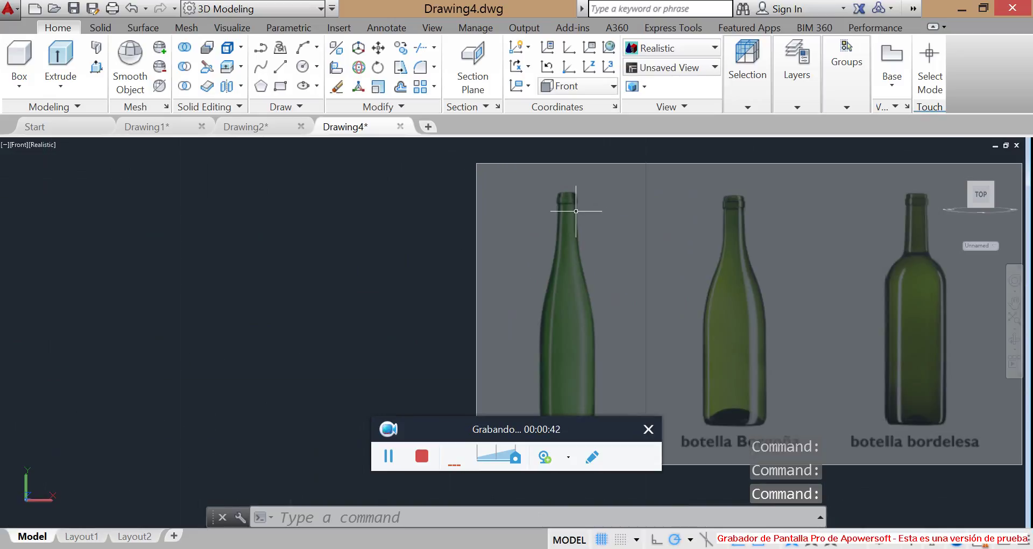
{"action": "type", "text": "PL"}
- Start a polyline and trace the Rhin bottle's neck top, lip and straight neck
{"action": "key", "text": "Return"}
{"action": "scroll", "coordinate": [570, 205], "scroll_direction": "up", "scroll_amount": 4}
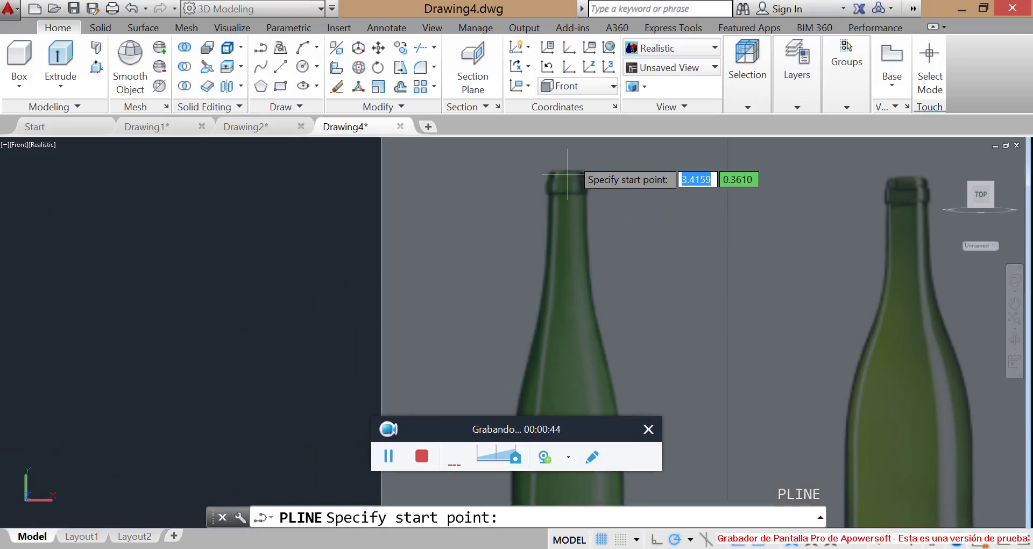
{"action": "scroll", "coordinate": [563, 177], "scroll_direction": "up", "scroll_amount": 3}
{"action": "left_click", "coordinate": [565, 168]}
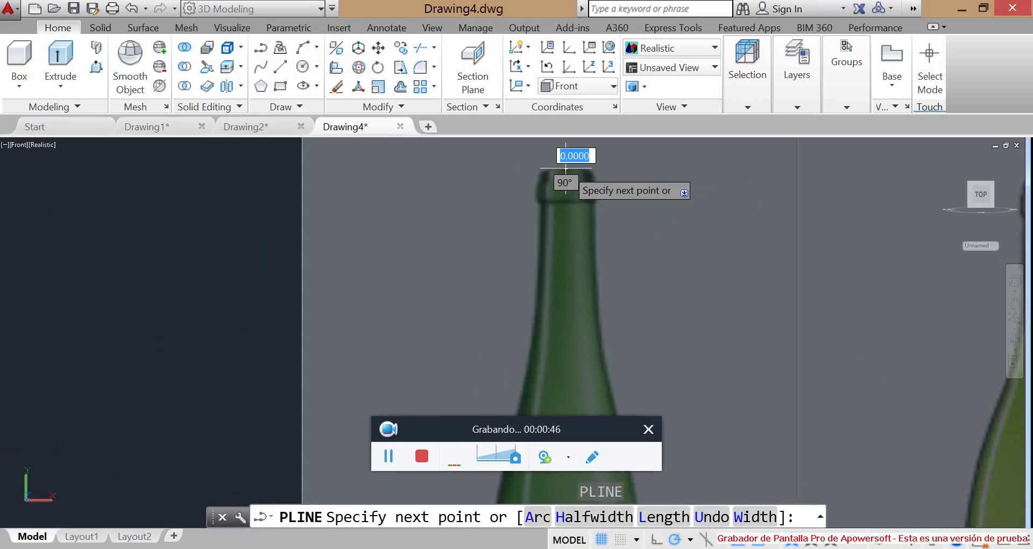
{"action": "left_click", "coordinate": [593, 168]}
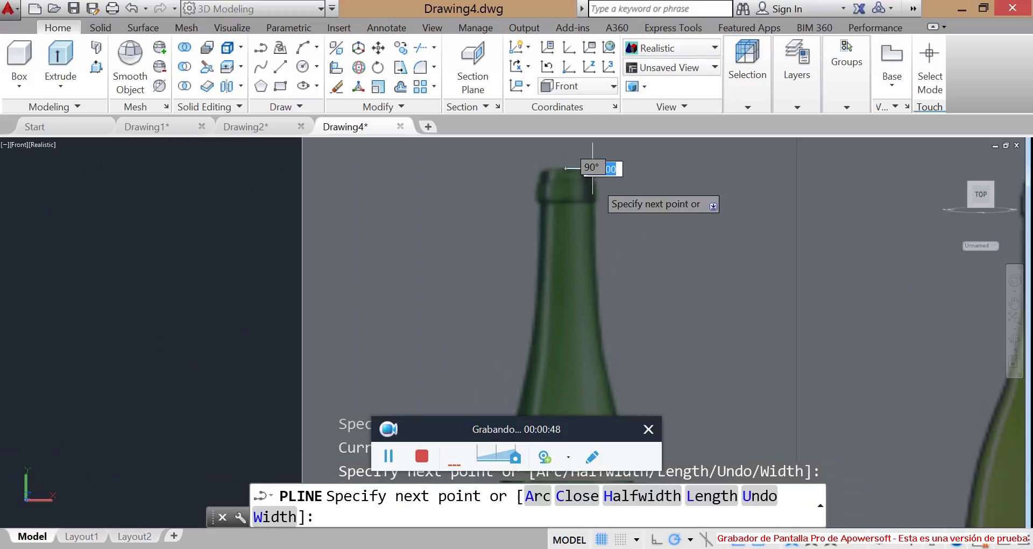
{"action": "scroll", "coordinate": [592, 182], "scroll_direction": "up", "scroll_amount": 2}
{"action": "scroll", "coordinate": [592, 180], "scroll_direction": "up", "scroll_amount": 2}
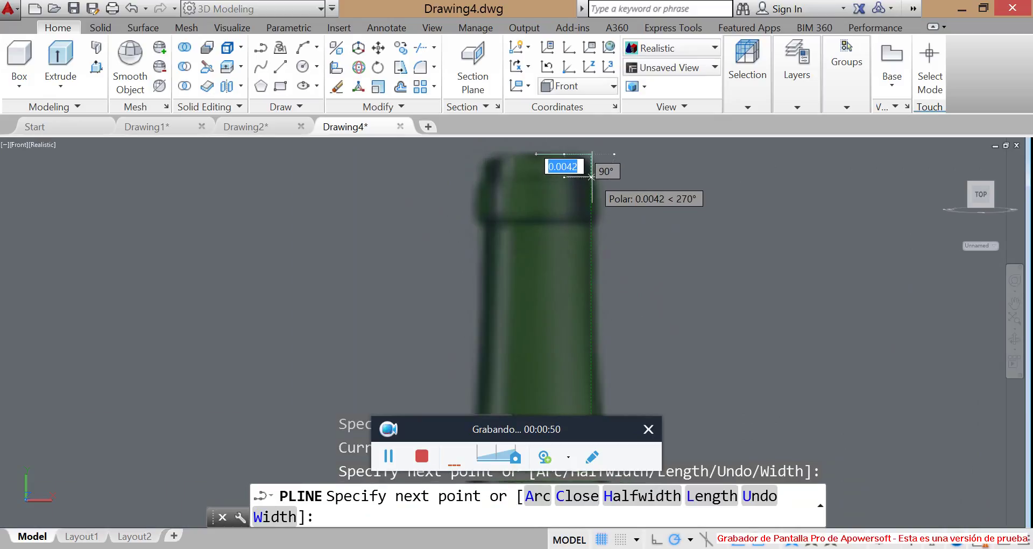
{"action": "left_click", "coordinate": [591, 178]}
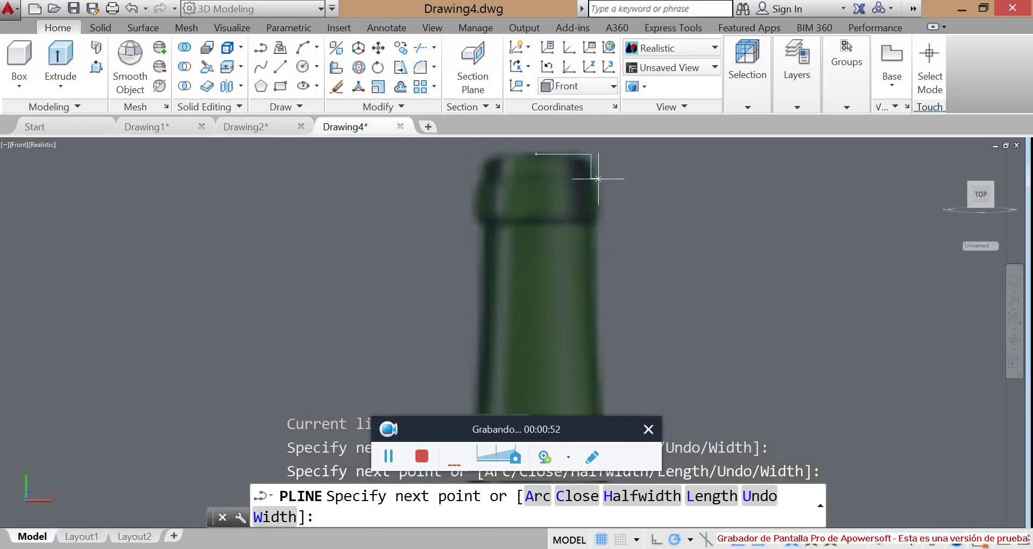
{"action": "left_click", "coordinate": [595, 178]}
{"action": "left_click", "coordinate": [597, 206]}
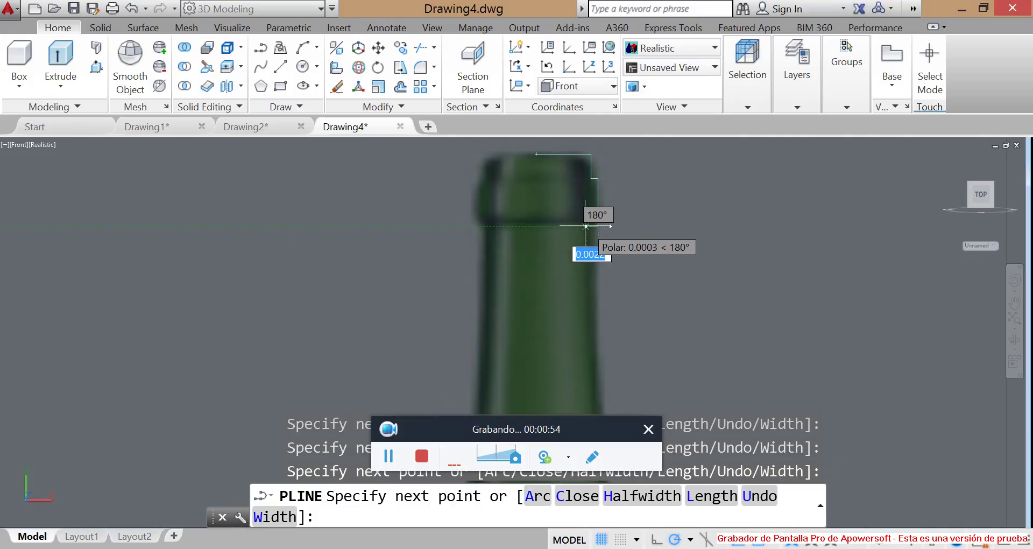
{"action": "scroll", "coordinate": [570, 224], "scroll_direction": "down", "scroll_amount": 1}
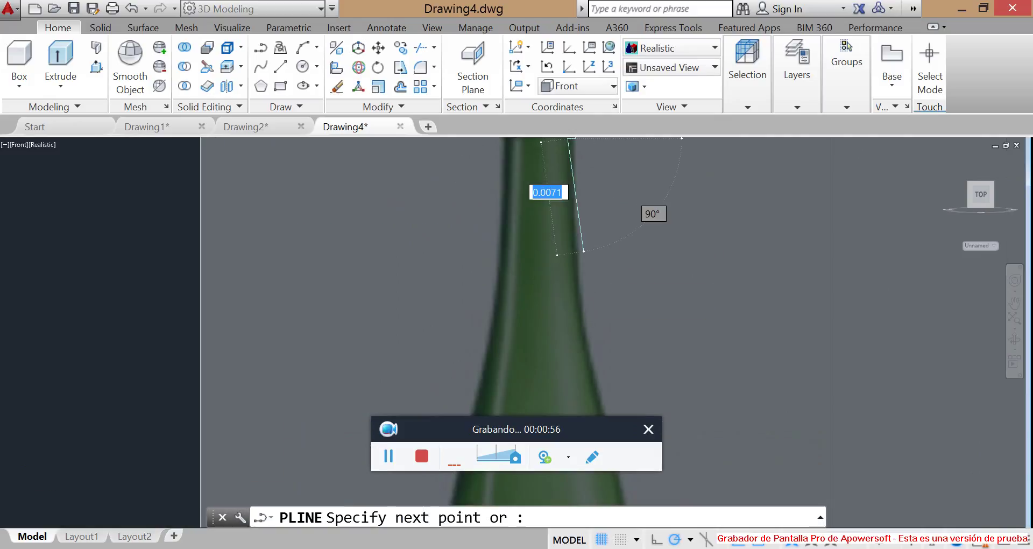
{"action": "scroll", "coordinate": [556, 222], "scroll_direction": "down", "scroll_amount": 1}
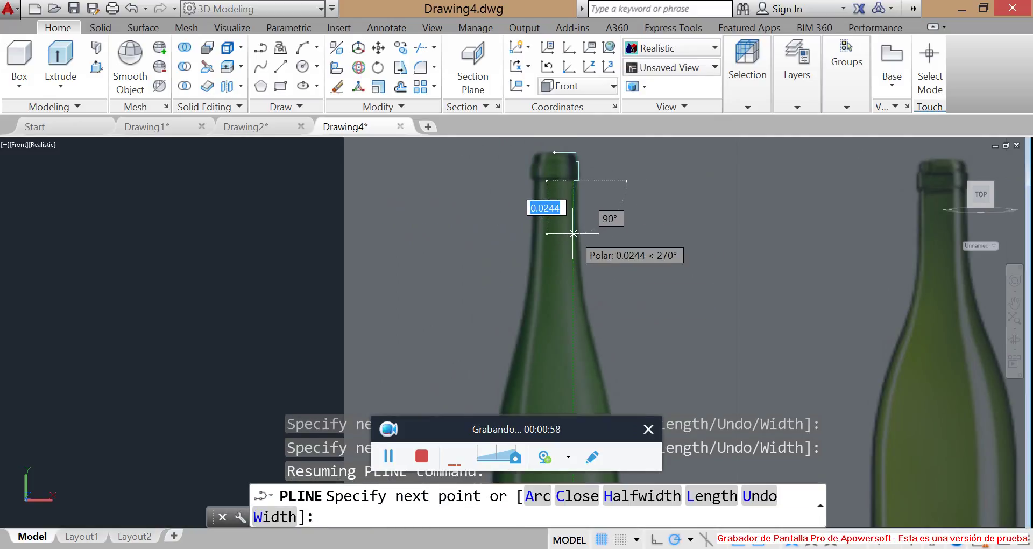
{"action": "left_click", "coordinate": [574, 233]}
- Switch the polyline to arc mode, draw the shoulder curve down to the base, and finish
{"action": "type", "text": "a"}
{"action": "key", "text": "Return"}
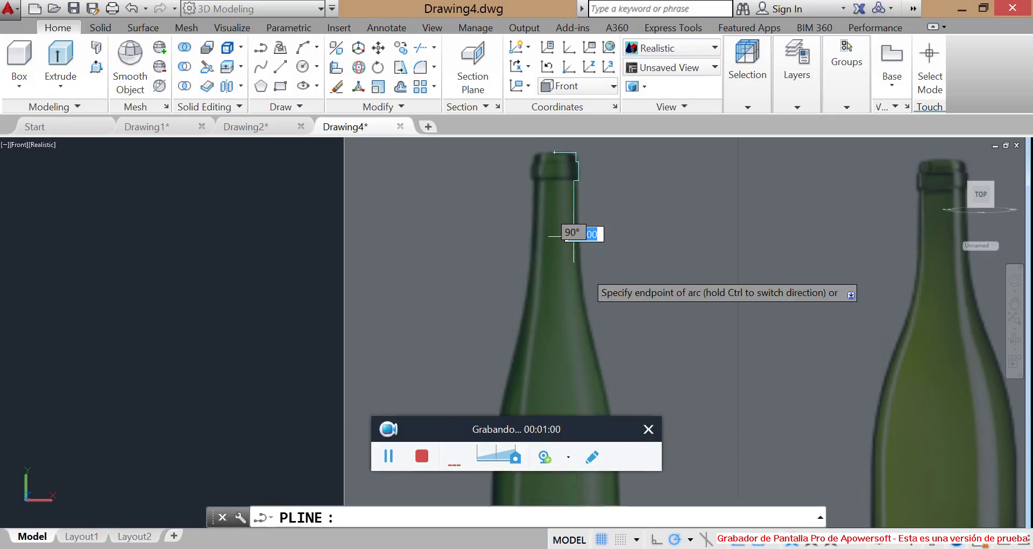
{"action": "left_click", "coordinate": [599, 371]}
{"action": "key", "text": "Return"}
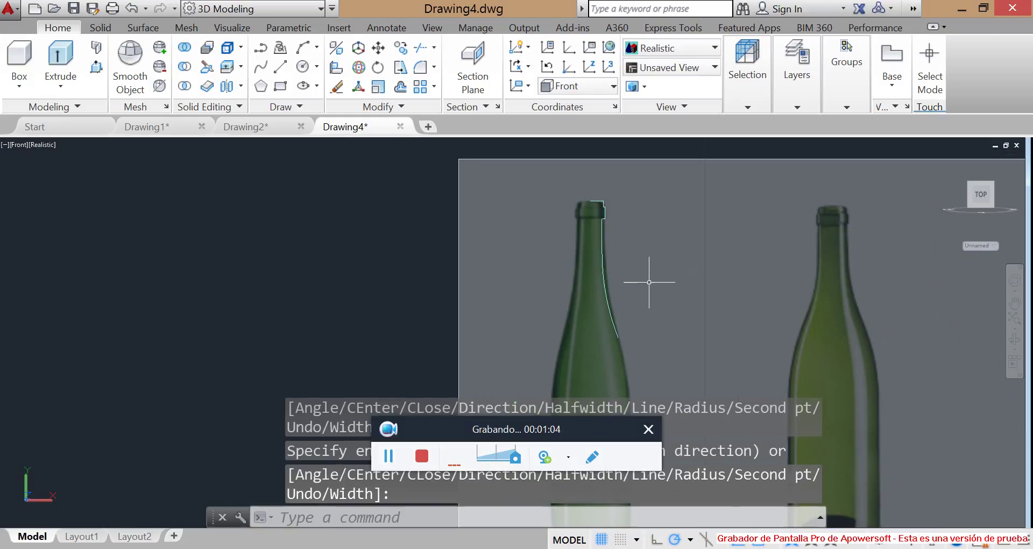
- Pan and zoom to centre the three-bottle image panel
{"action": "scroll", "coordinate": [652, 281], "scroll_direction": "down", "scroll_amount": 2}
{"action": "scroll", "coordinate": [607, 268], "scroll_direction": "down", "scroll_amount": 3}
{"action": "middle_click_drag", "start_coordinate": [606, 269], "coordinate": [215, 266]}
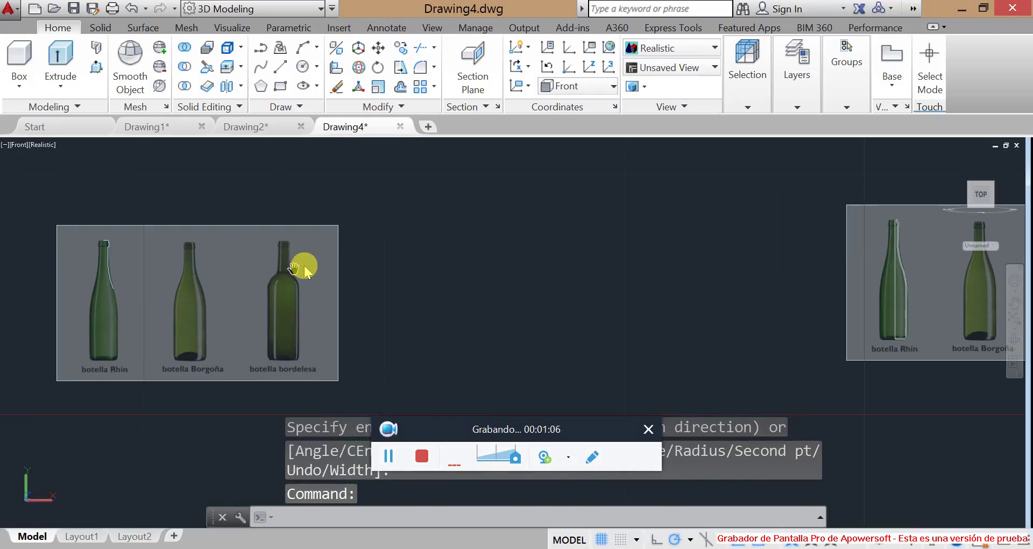
{"action": "middle_click_drag", "start_coordinate": [591, 262], "coordinate": [1022, 269]}
{"action": "scroll", "coordinate": [572, 325], "scroll_direction": "up", "scroll_amount": 3}
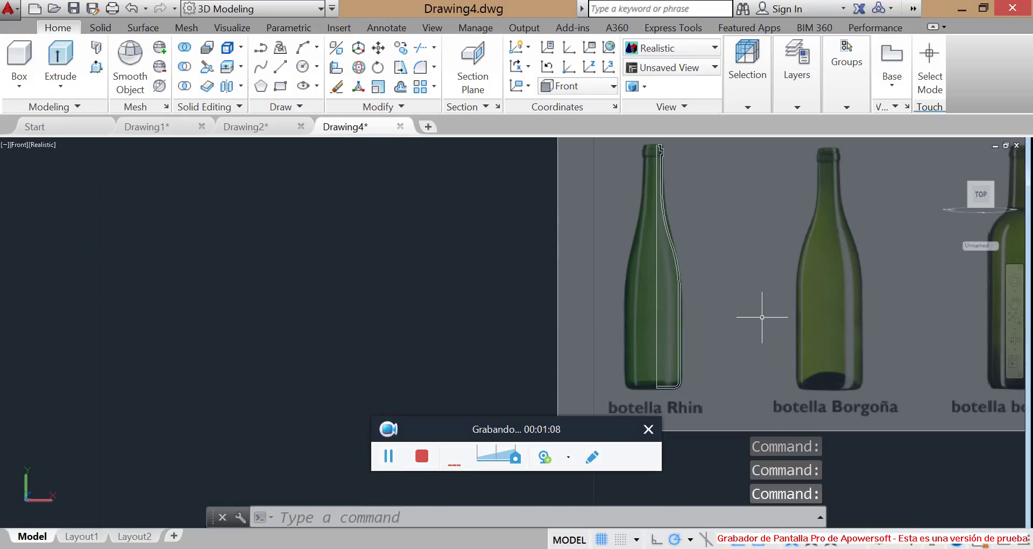
{"action": "scroll", "coordinate": [657, 191], "scroll_direction": "down", "scroll_amount": 2}
{"action": "scroll", "coordinate": [586, 242], "scroll_direction": "up", "scroll_amount": 3}
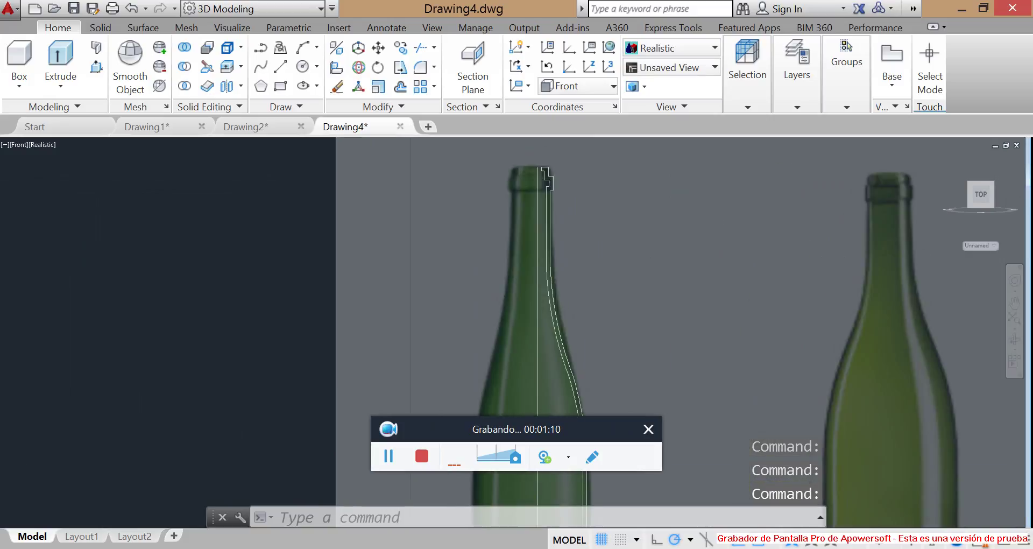
{"action": "scroll", "coordinate": [586, 242], "scroll_direction": "down", "scroll_amount": 1}
{"action": "scroll", "coordinate": [544, 164], "scroll_direction": "down", "scroll_amount": 3}
{"action": "scroll", "coordinate": [559, 272], "scroll_direction": "up", "scroll_amount": 1}
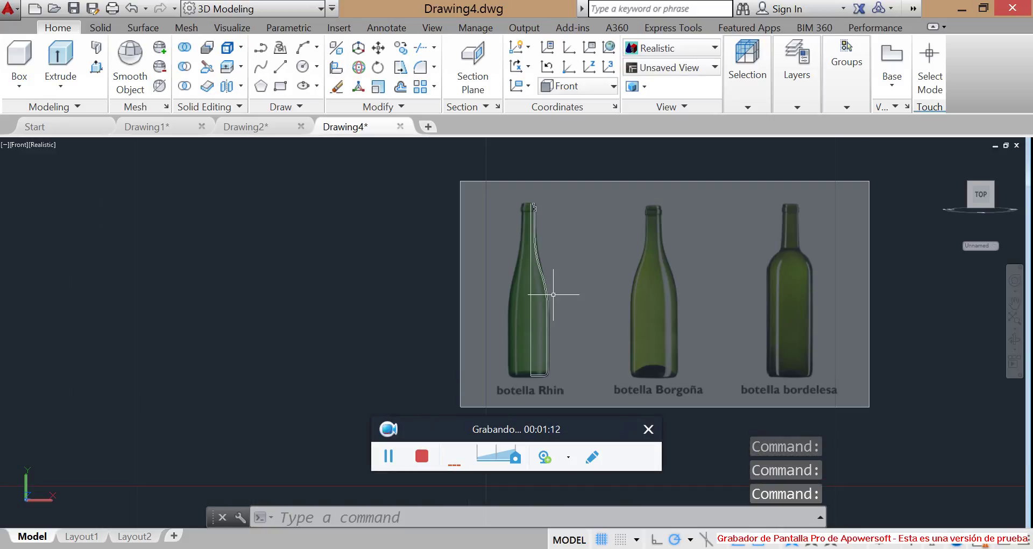
{"action": "scroll", "coordinate": [553, 294], "scroll_direction": "up", "scroll_amount": 1}
- Use BO to create a closed boundary by picking a point inside the traced Rhin profile
{"action": "type", "text": "B"}
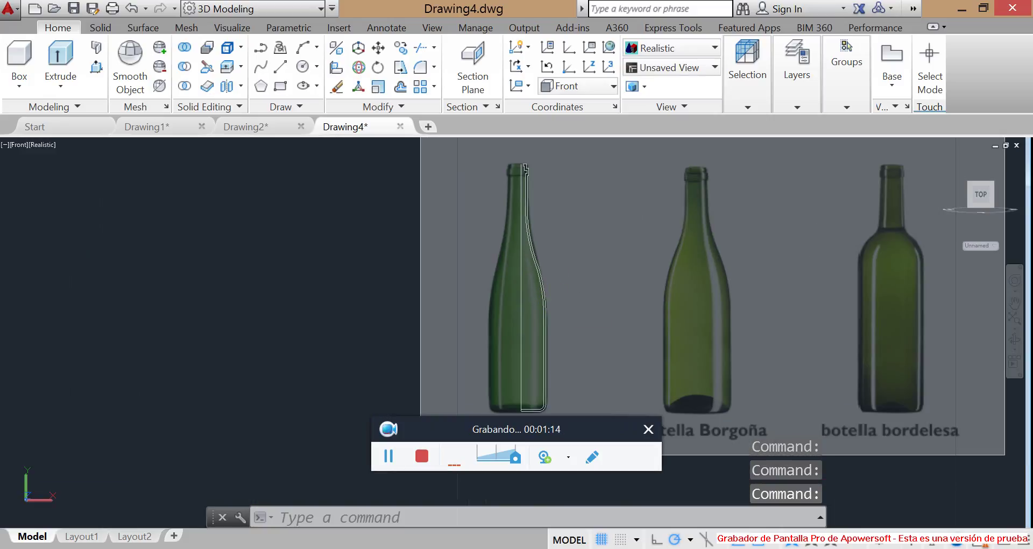
{"action": "type", "text": "O"}
{"action": "key", "text": "Return"}
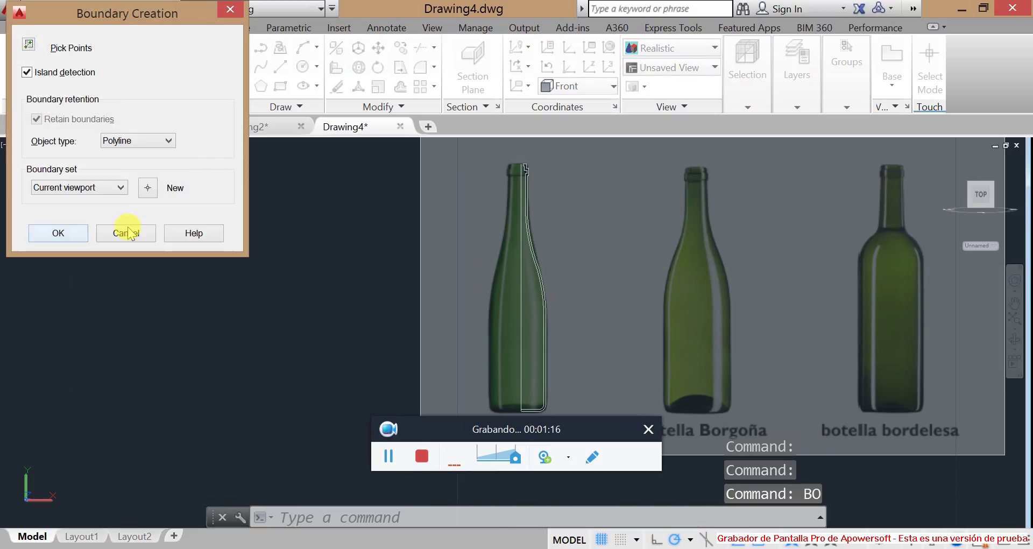
{"action": "left_click", "coordinate": [28, 44]}
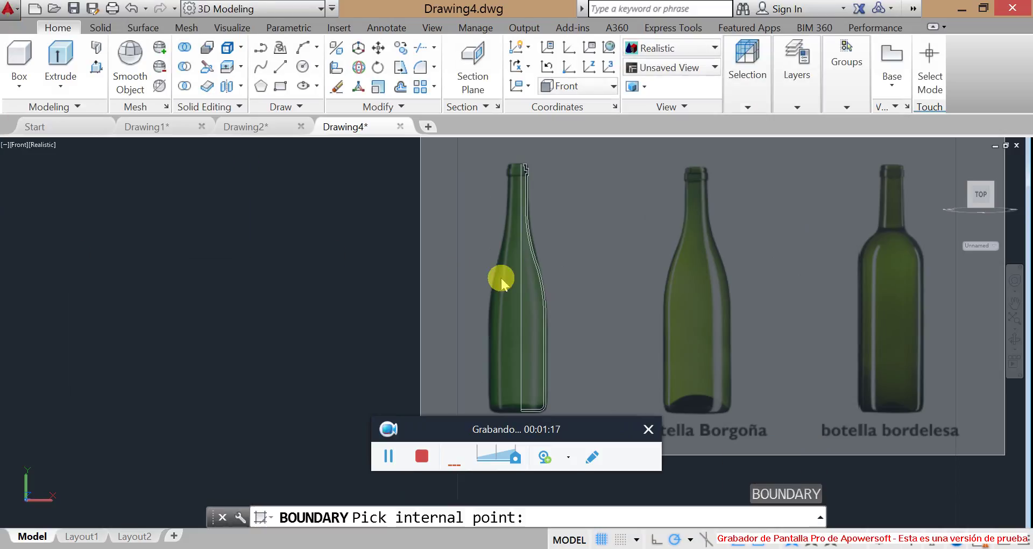
{"action": "left_click", "coordinate": [540, 279]}
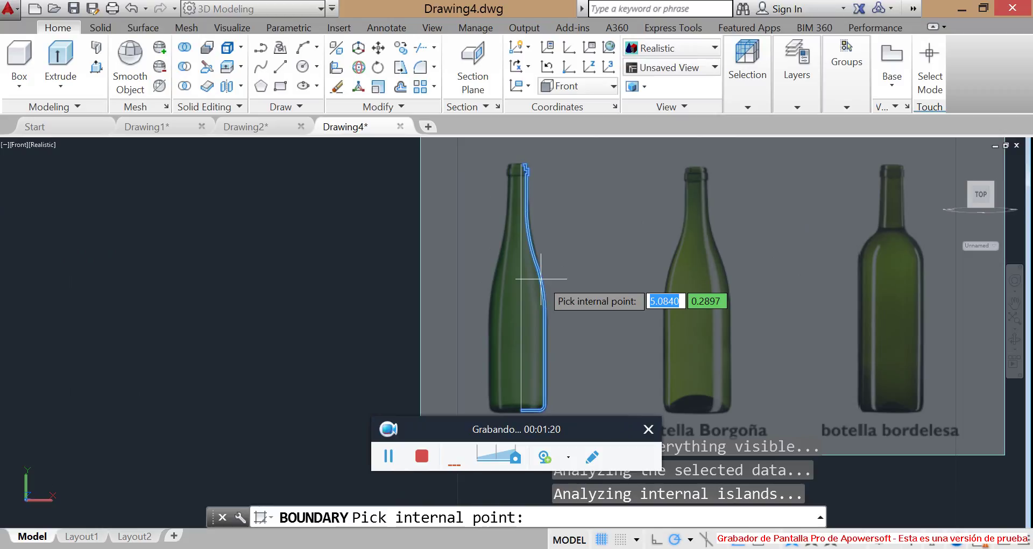
{"action": "right_click", "coordinate": [541, 279]}
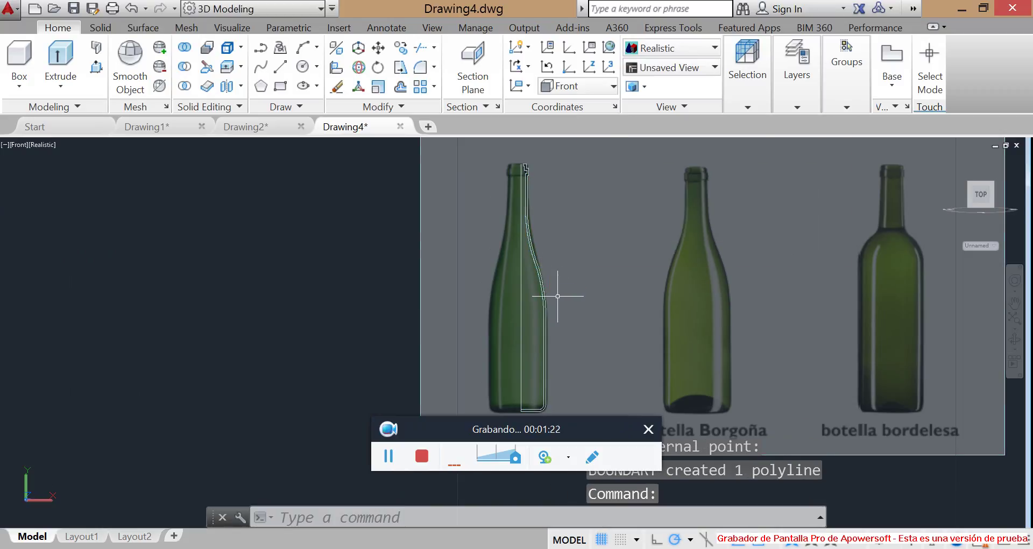
{"action": "key", "text": "Escape"}
{"action": "scroll", "coordinate": [557, 295], "scroll_direction": "down", "scroll_amount": 4}
{"action": "middle_click_drag", "start_coordinate": [762, 285], "coordinate": [400, 275]}
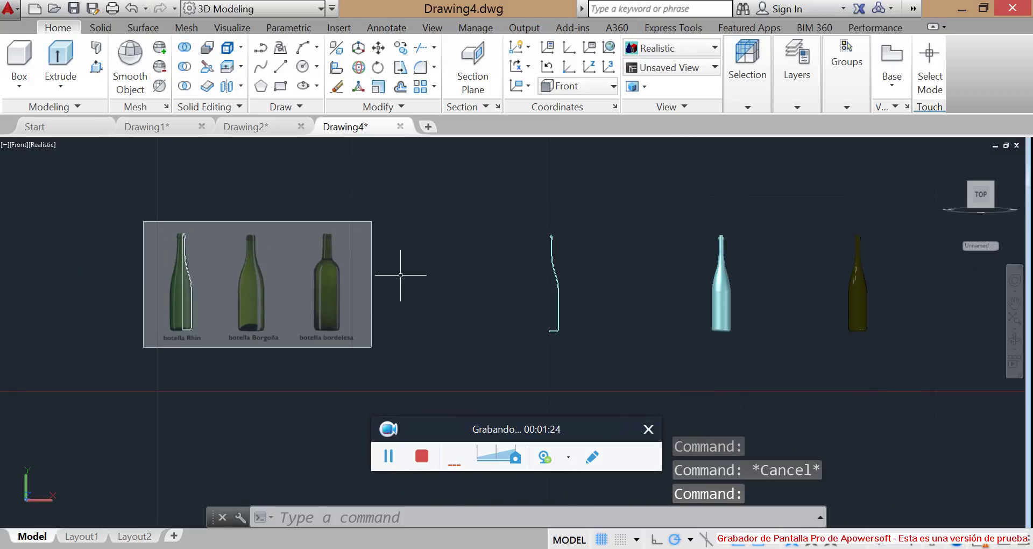
{"action": "scroll", "coordinate": [532, 239], "scroll_direction": "up", "scroll_amount": 2}
{"action": "mouse_move", "coordinate": [549, 230]}
{"action": "middle_mouse_down"}
{"action": "mouse_move", "coordinate": [433, 235]}
{"action": "mouse_move", "coordinate": [396, 254]}
{"action": "middle_mouse_up"}
{"action": "scroll", "coordinate": [446, 244], "scroll_direction": "up", "scroll_amount": 3}
{"action": "scroll", "coordinate": [458, 236], "scroll_direction": "down", "scroll_amount": 4}
{"action": "scroll", "coordinate": [396, 248], "scroll_direction": "up", "scroll_amount": 2}
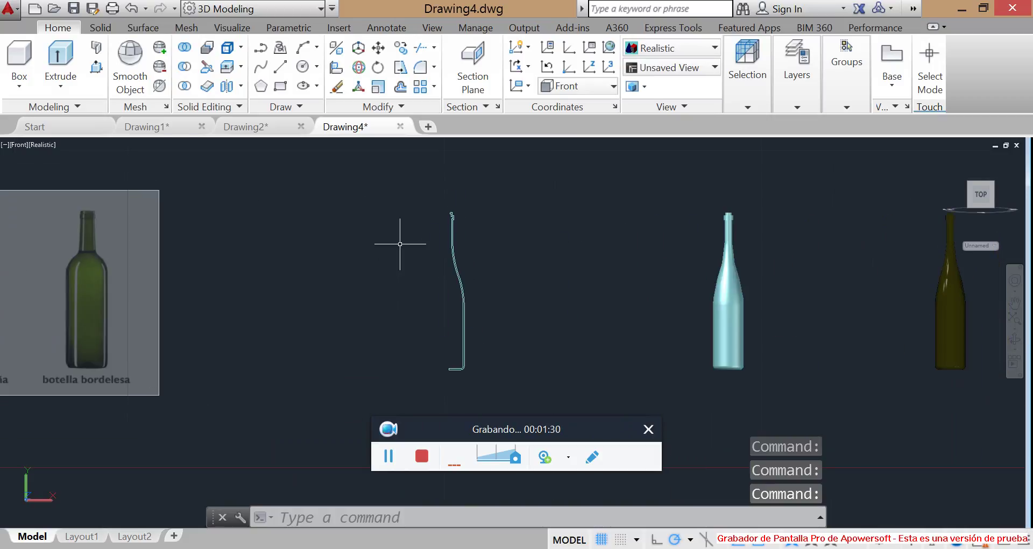
{"action": "scroll", "coordinate": [466, 223], "scroll_direction": "up", "scroll_amount": 2}
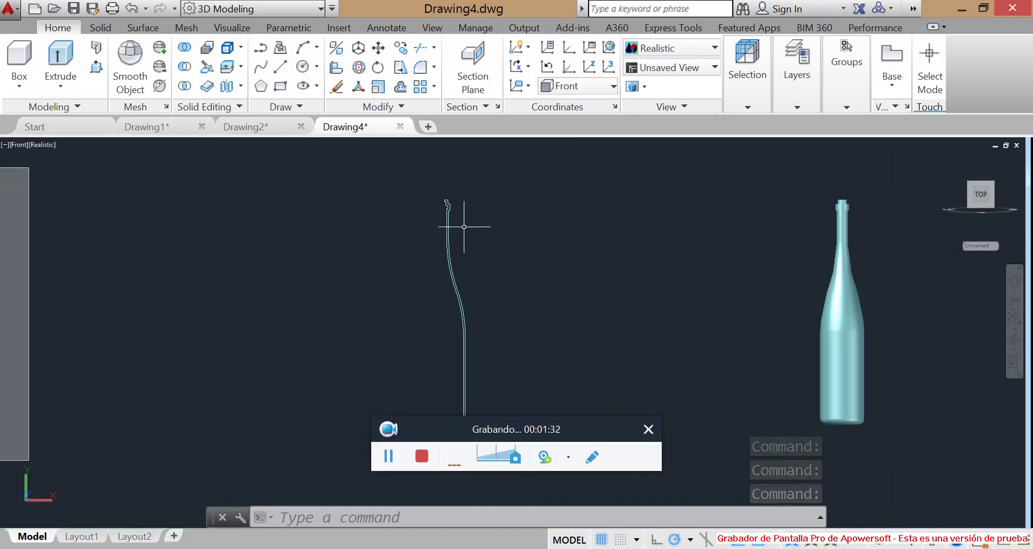
{"action": "scroll", "coordinate": [457, 209], "scroll_direction": "up", "scroll_amount": 3}
{"action": "scroll", "coordinate": [430, 199], "scroll_direction": "down", "scroll_amount": 5}
{"action": "scroll", "coordinate": [430, 199], "scroll_direction": "up", "scroll_amount": 2}
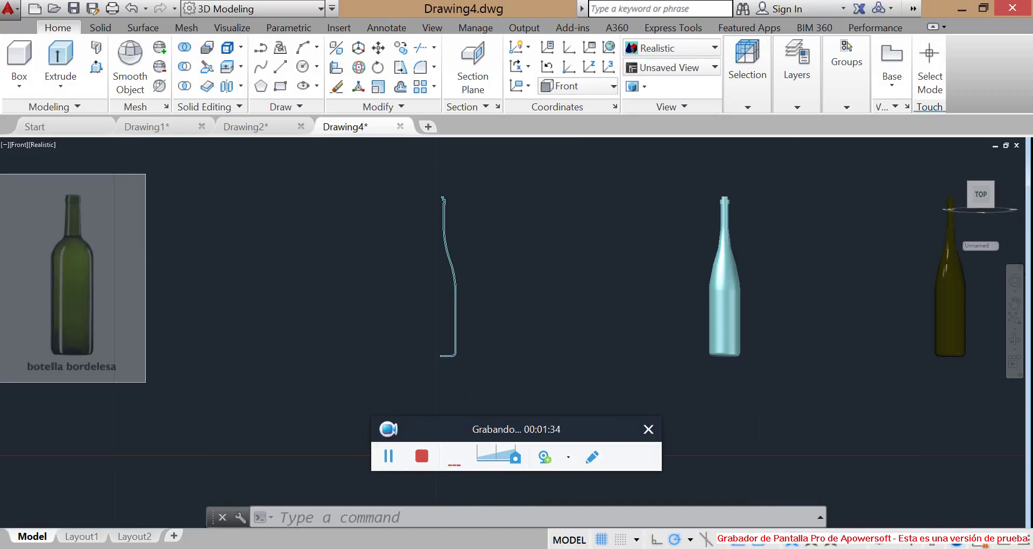
{"action": "scroll", "coordinate": [427, 195], "scroll_direction": "up", "scroll_amount": 3}
{"action": "scroll", "coordinate": [426, 196], "scroll_direction": "down", "scroll_amount": 1}
{"action": "middle_click_drag", "start_coordinate": [441, 202], "coordinate": [634, 208]}
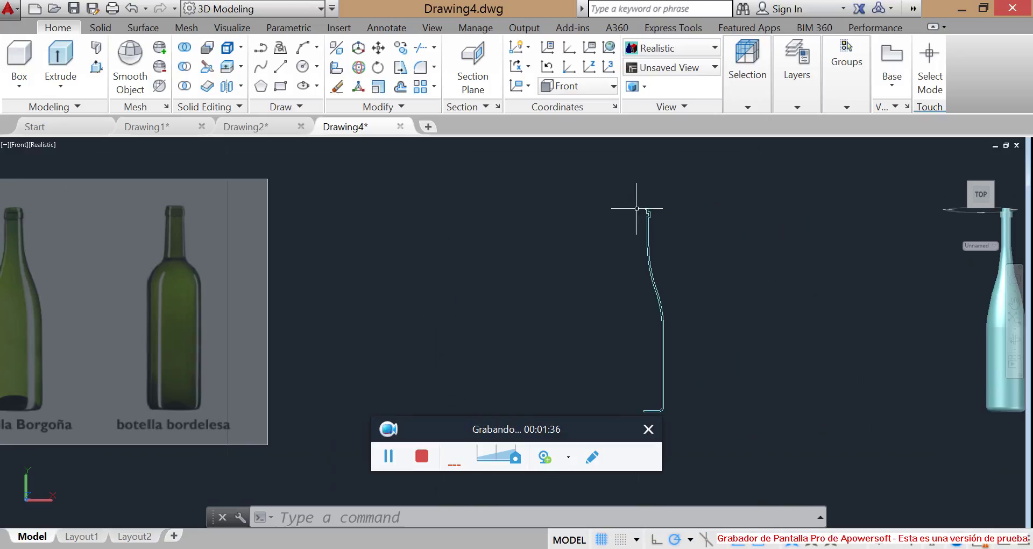
{"action": "scroll", "coordinate": [623, 208], "scroll_direction": "up", "scroll_amount": 2}
{"action": "scroll", "coordinate": [599, 173], "scroll_direction": "up", "scroll_amount": 2}
{"action": "scroll", "coordinate": [590, 202], "scroll_direction": "down", "scroll_amount": 2}
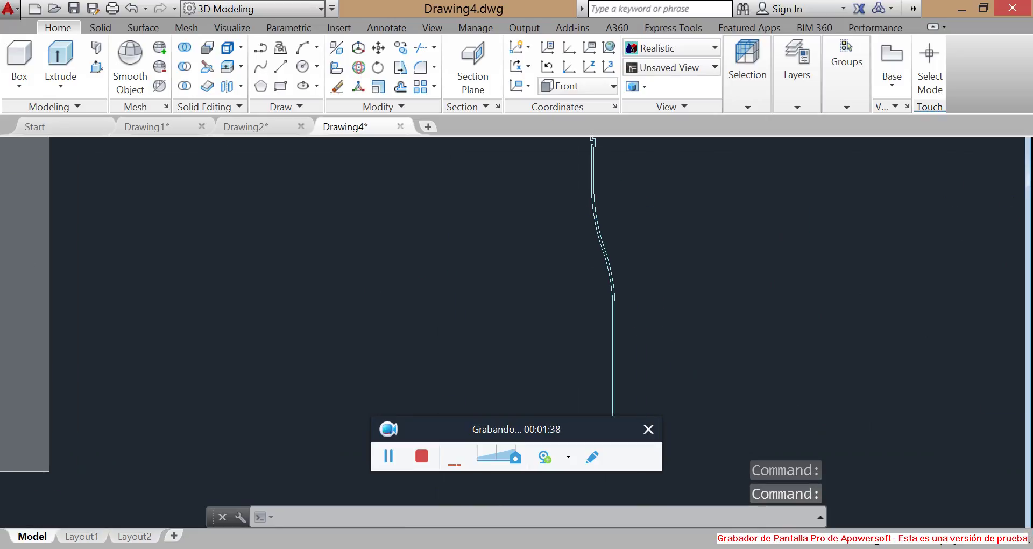
{"action": "scroll", "coordinate": [582, 166], "scroll_direction": "up", "scroll_amount": 2}
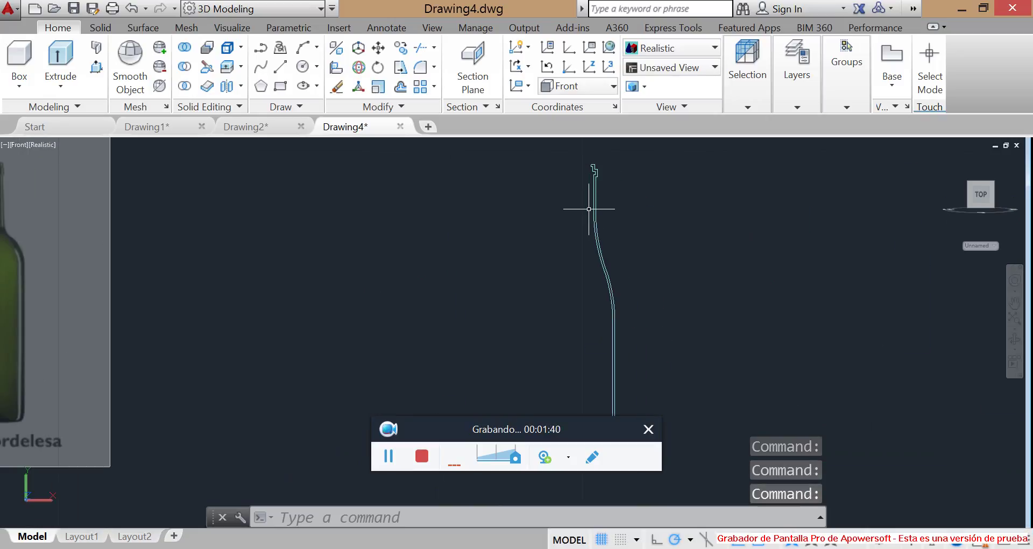
{"action": "middle_click_drag", "start_coordinate": [589, 209], "coordinate": [594, 205]}
- Run RE on the profile polyline and set the axis start at its bottom endpoint
{"action": "type", "text": "REV"}
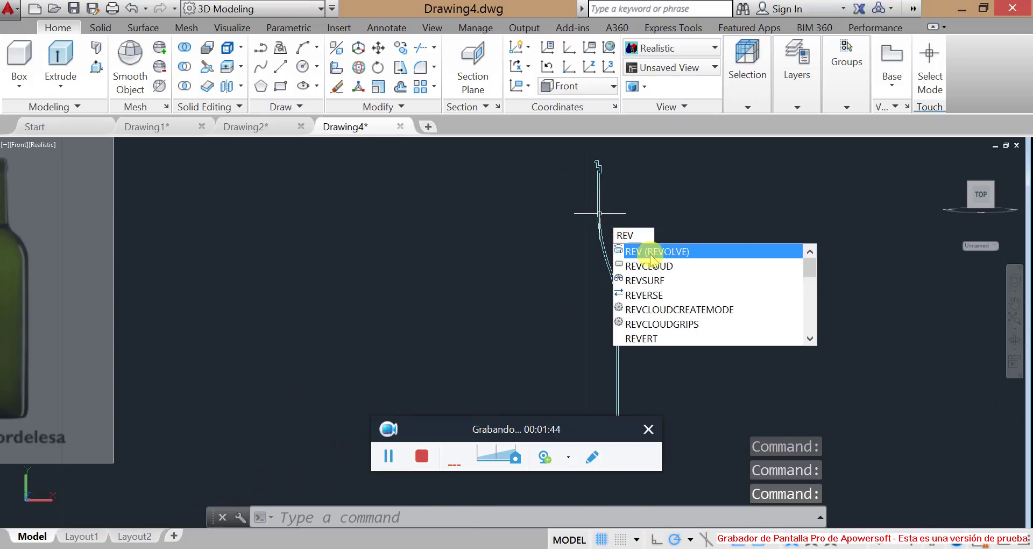
{"action": "key", "text": "Return"}
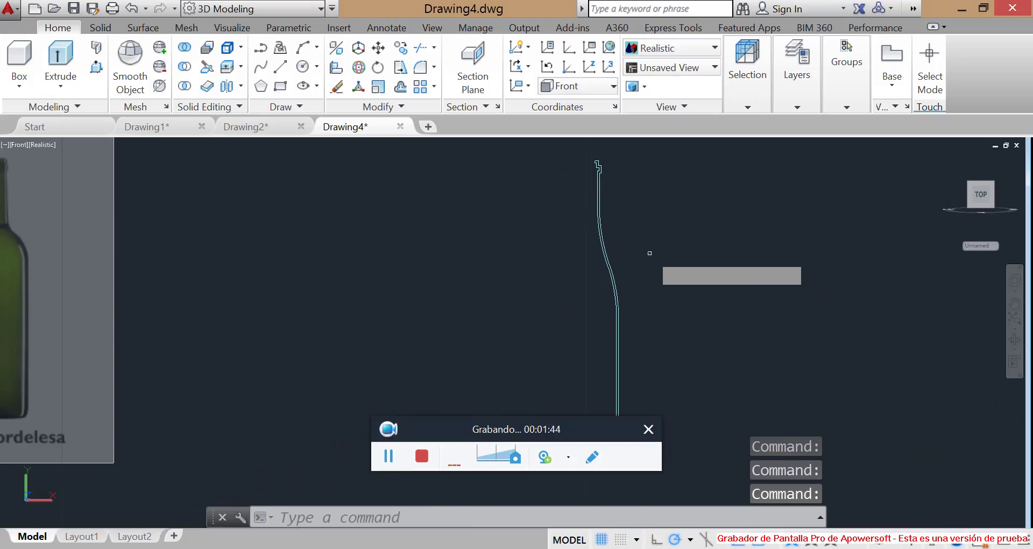
{"action": "left_click", "coordinate": [597, 223]}
{"action": "key", "text": "Return"}
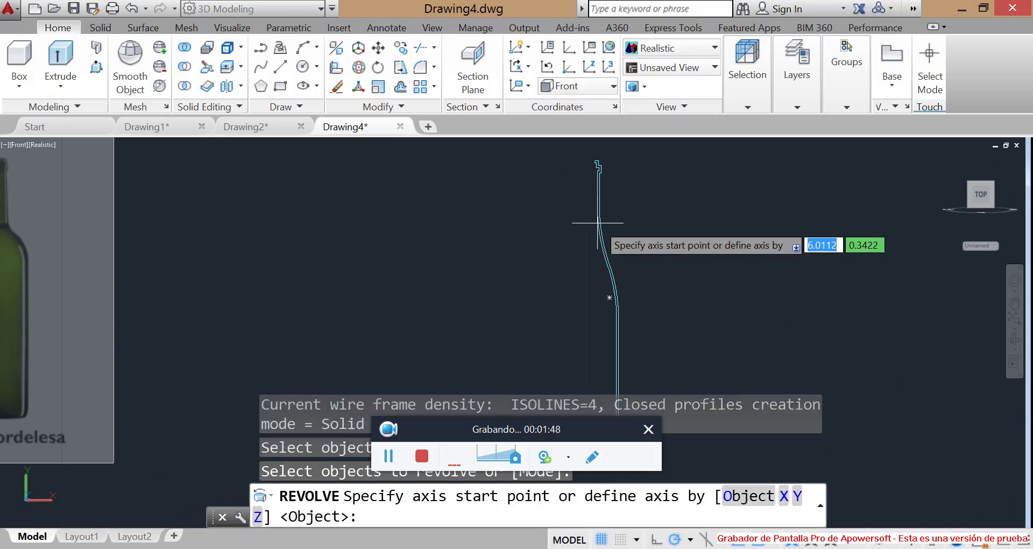
{"action": "scroll", "coordinate": [599, 220], "scroll_direction": "down", "scroll_amount": 2}
{"action": "scroll", "coordinate": [599, 277], "scroll_direction": "up", "scroll_amount": 3}
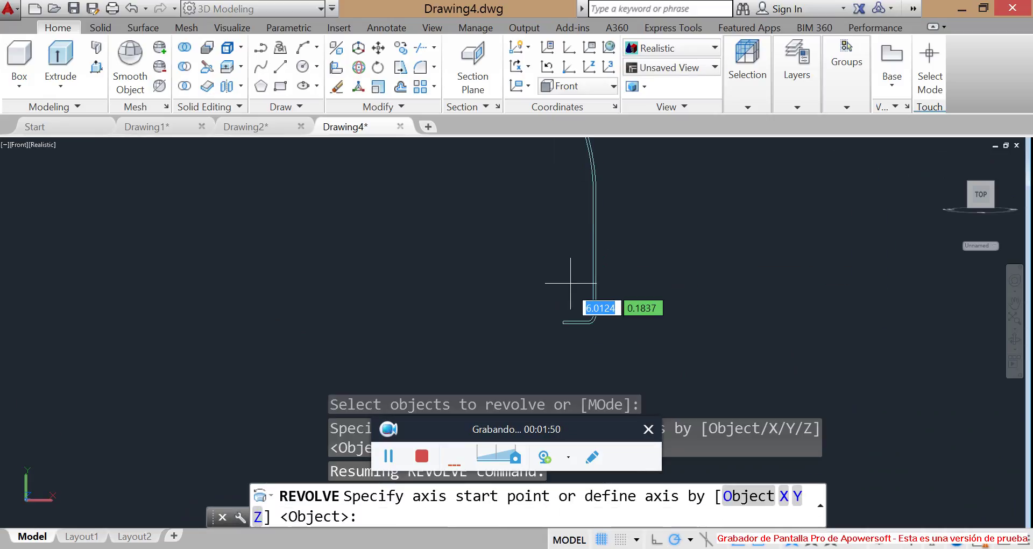
{"action": "left_click", "coordinate": [559, 319]}
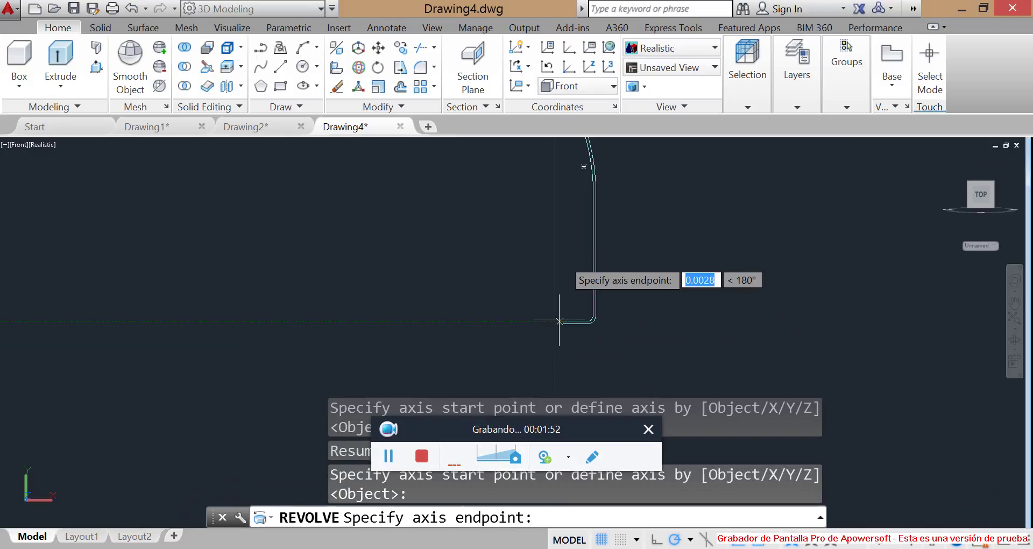
{"action": "middle_click_drag", "start_coordinate": [563, 218], "coordinate": [560, 254]}
{"action": "middle_click_drag", "start_coordinate": [556, 178], "coordinate": [544, 231]}
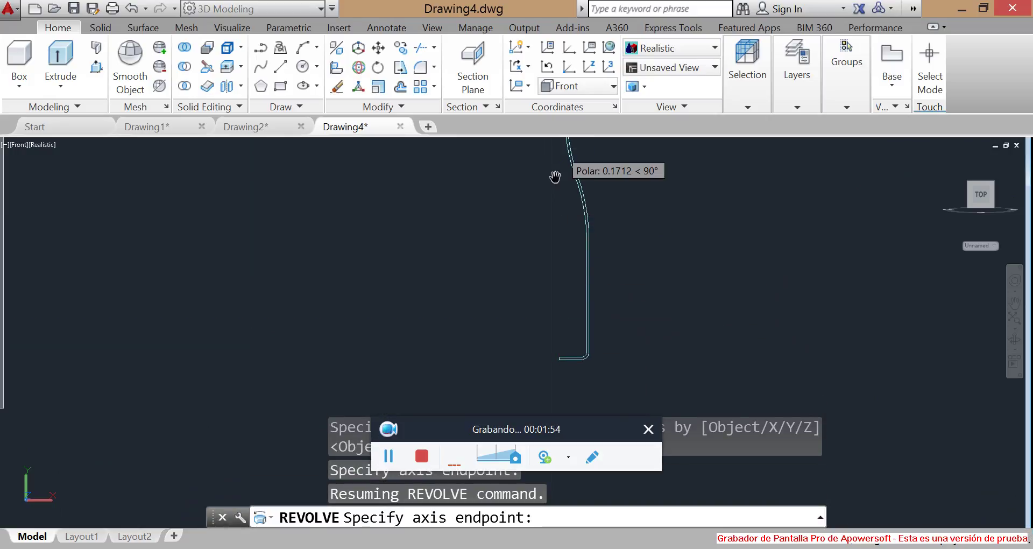
{"action": "scroll", "coordinate": [544, 206], "scroll_direction": "up", "scroll_amount": 2}
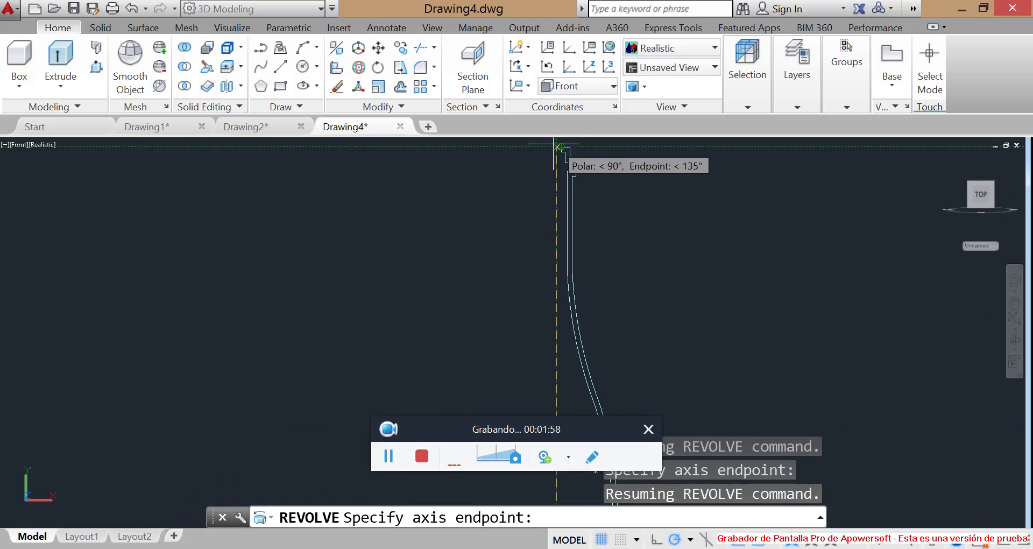
- End the axis at the profile's top endpoint, revolve 360°, and orbit to view the bottle
{"action": "left_click", "coordinate": [558, 147]}
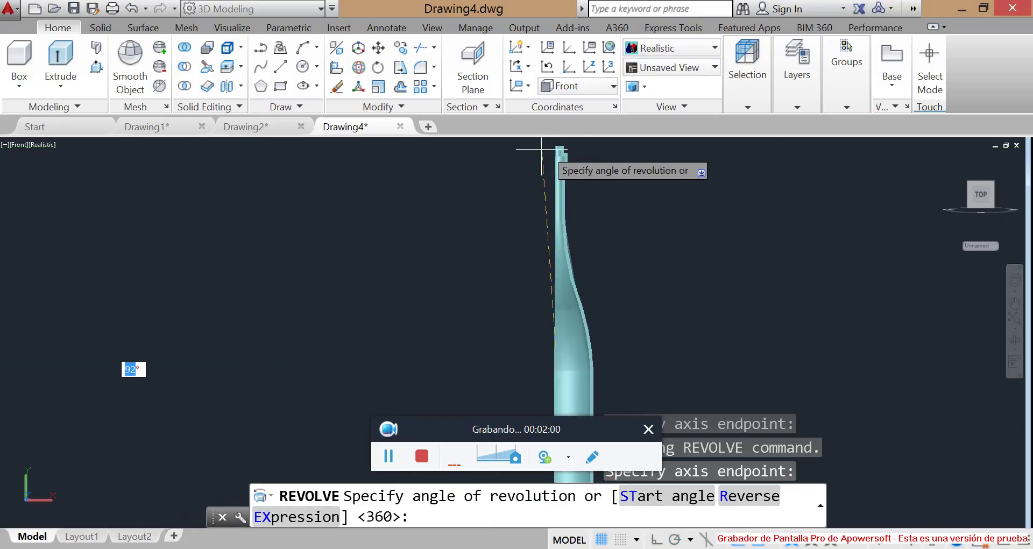
{"action": "scroll", "coordinate": [493, 160], "scroll_direction": "down", "scroll_amount": 3}
{"action": "type", "text": "360"}
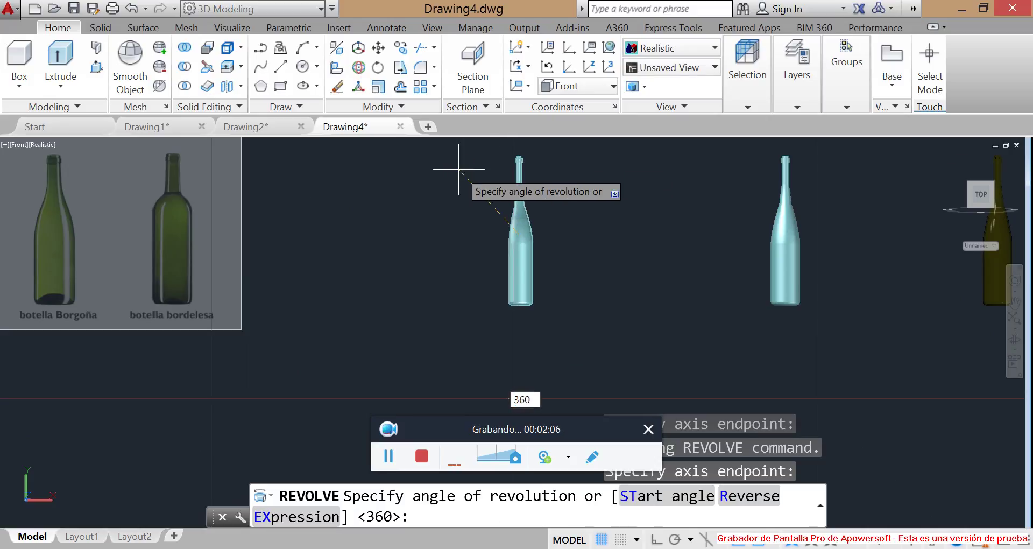
{"action": "key", "text": "Return"}
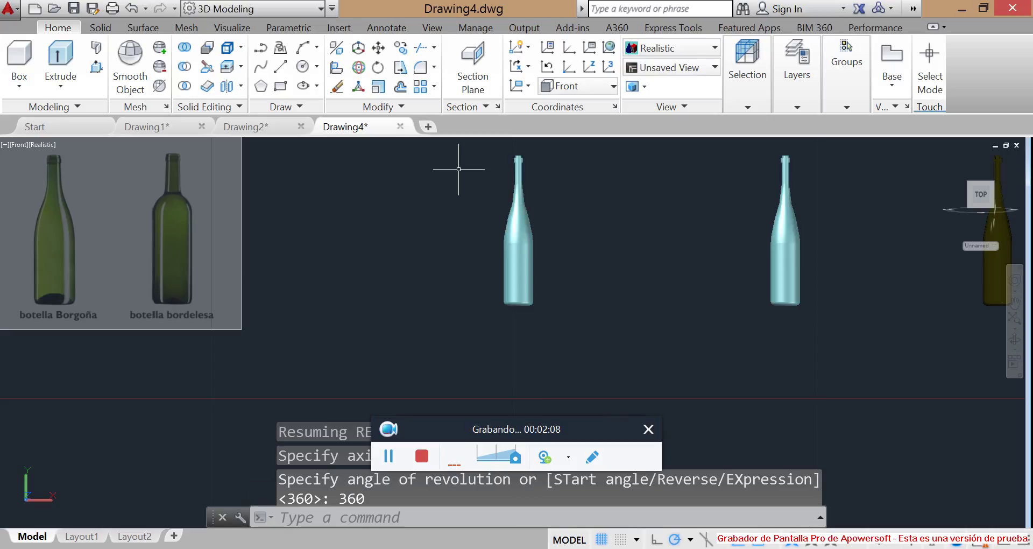
{"action": "scroll", "coordinate": [518, 174], "scroll_direction": "up", "scroll_amount": 3}
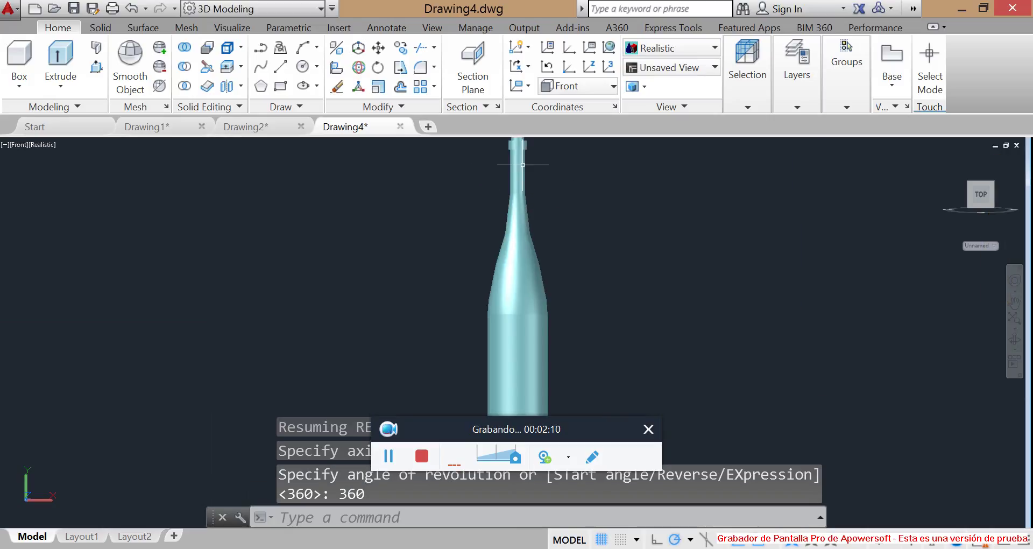
{"action": "scroll", "coordinate": [519, 173], "scroll_direction": "down", "scroll_amount": 3}
{"action": "scroll", "coordinate": [471, 172], "scroll_direction": "up", "scroll_amount": 3}
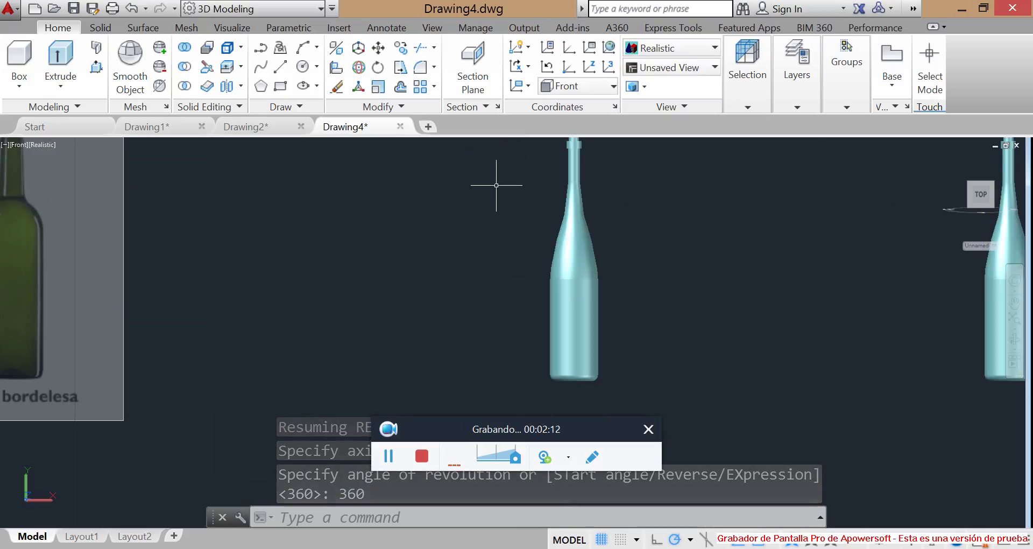
{"action": "mouse_move", "coordinate": [491, 184]}
{"action": "middle_mouse_down", "text": "shift"}
{"action": "mouse_move", "coordinate": [684, 218]}
{"action": "mouse_move", "coordinate": [453, 203]}
{"action": "middle_mouse_up", "text": "shift"}
{"action": "scroll", "coordinate": [452, 202], "scroll_direction": "down", "scroll_amount": 5}
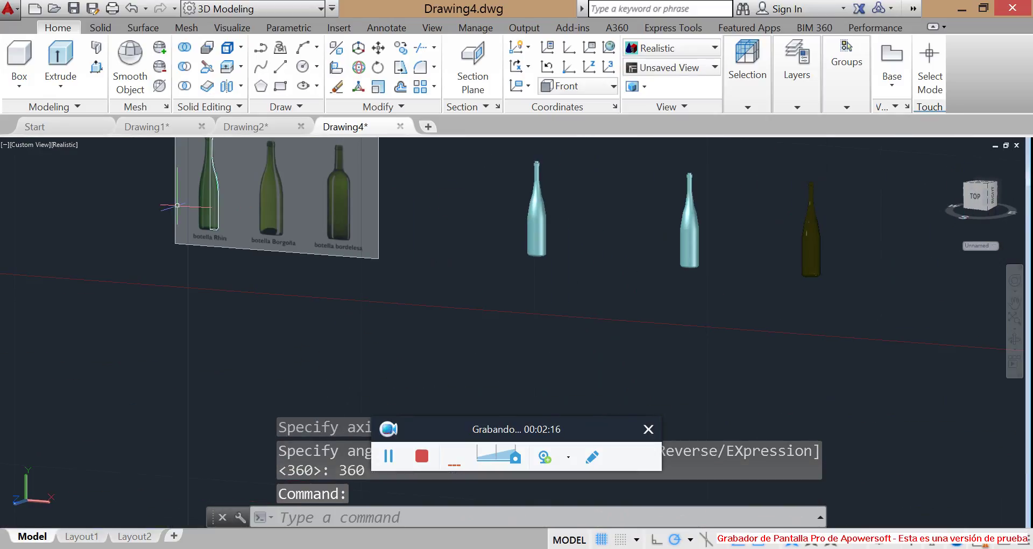
{"action": "middle_click_drag", "start_coordinate": [183, 196], "coordinate": [226, 223]}
{"action": "scroll", "coordinate": [518, 208], "scroll_direction": "up", "scroll_amount": 3}
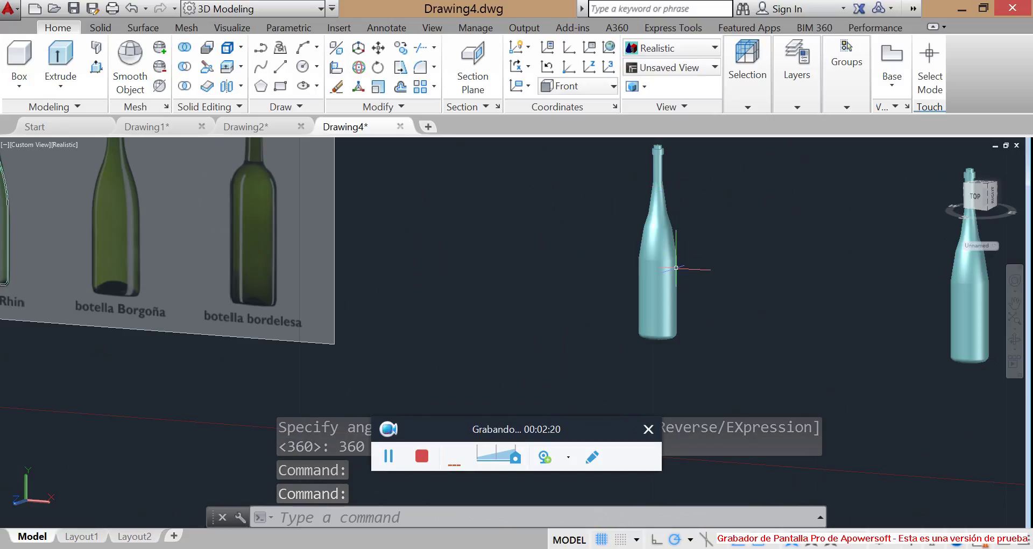
{"action": "scroll", "coordinate": [688, 215], "scroll_direction": "down", "scroll_amount": 4}
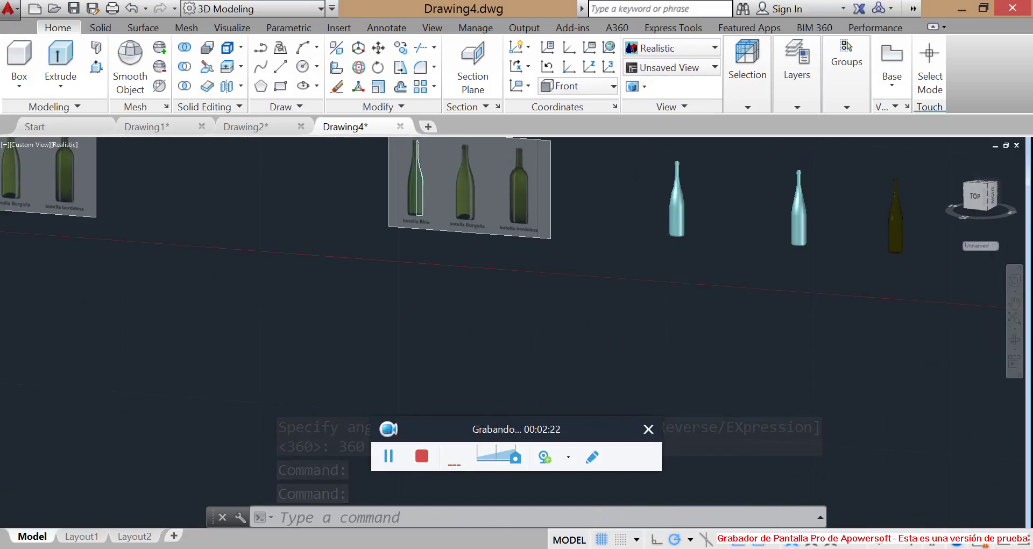
{"action": "mouse_move", "coordinate": [688, 215]}
{"action": "middle_mouse_down"}
{"action": "mouse_move", "coordinate": [442, 237]}
{"action": "mouse_move", "coordinate": [408, 213]}
{"action": "middle_mouse_up"}
{"action": "scroll", "coordinate": [564, 228], "scroll_direction": "up", "scroll_amount": 3}
{"action": "scroll", "coordinate": [611, 235], "scroll_direction": "up", "scroll_amount": 3}
{"action": "scroll", "coordinate": [496, 237], "scroll_direction": "down", "scroll_amount": 2}
{"action": "scroll", "coordinate": [496, 237], "scroll_direction": "up", "scroll_amount": 2}
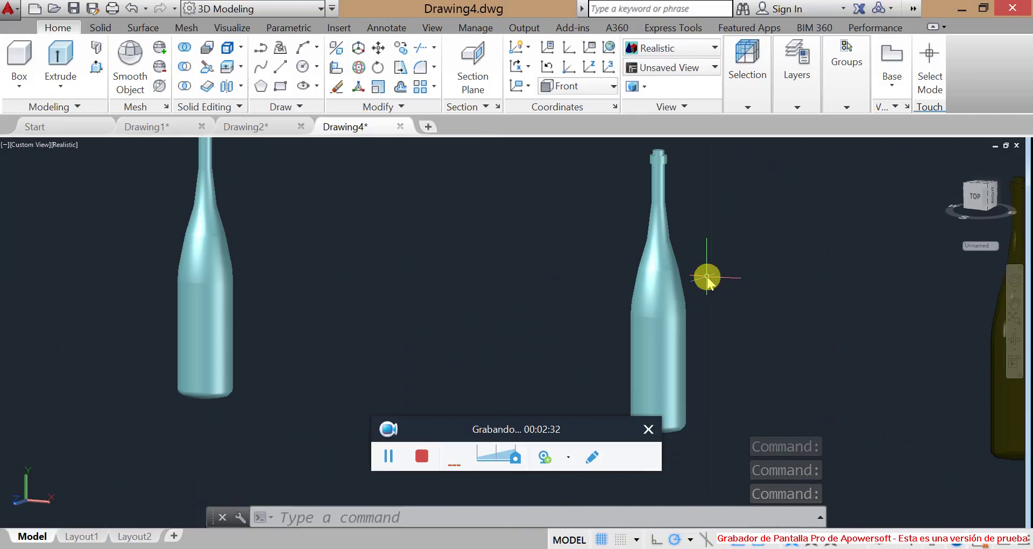
- Open the Materials Browser with the MAT command
{"action": "type", "text": "MAT"}
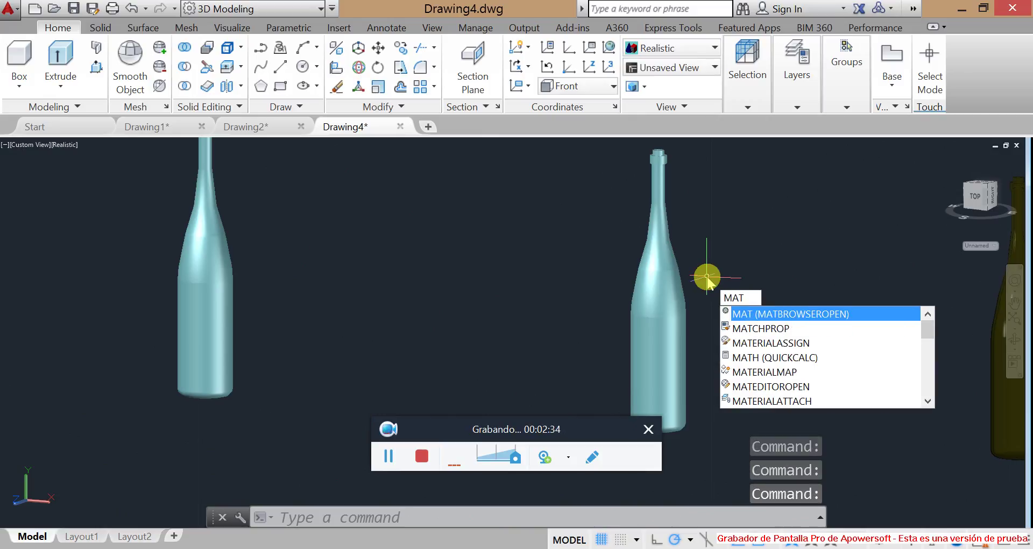
{"action": "key", "text": "Return"}
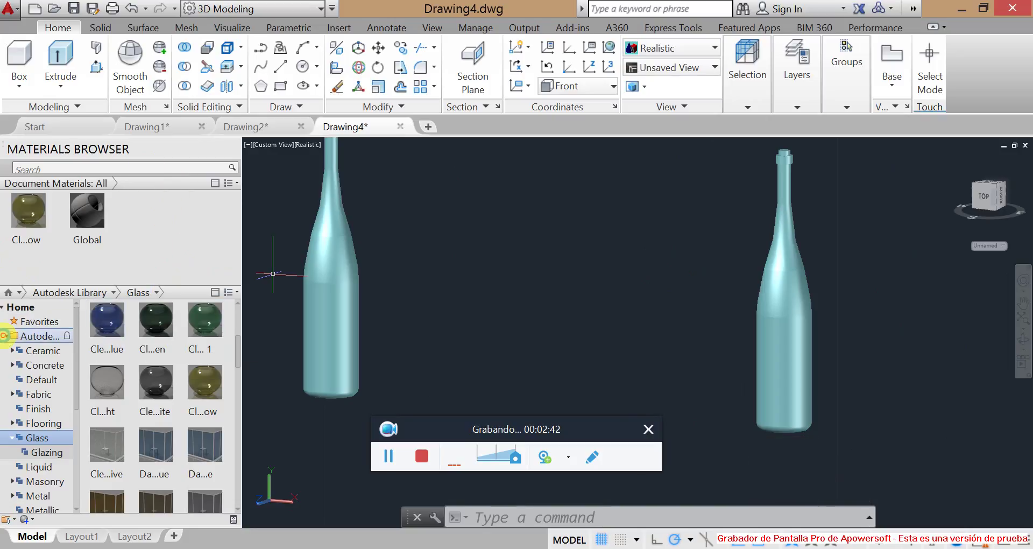
- Browse the Autodesk Library Glass category and add a green clear glass to Document Materials
{"action": "left_click", "coordinate": [5, 336]}
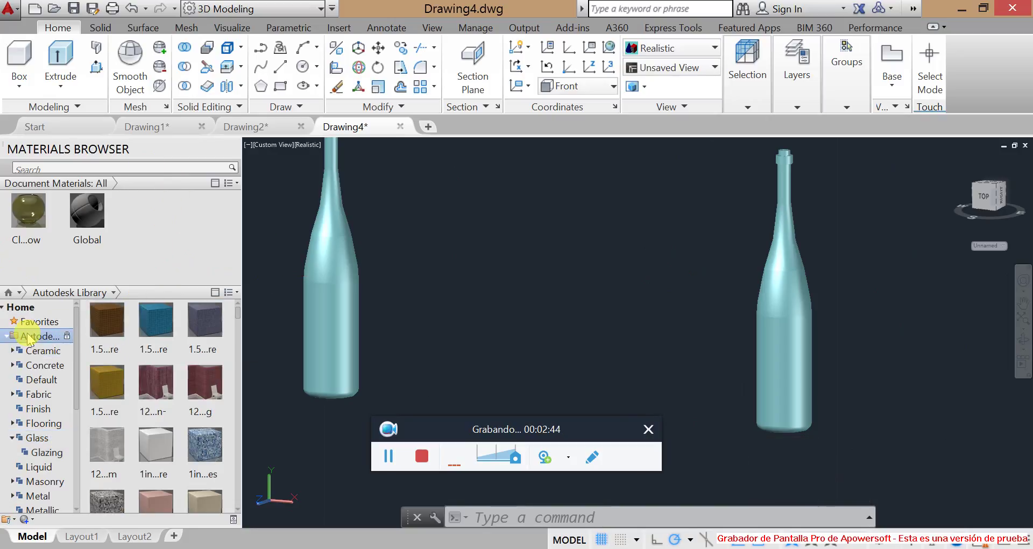
{"action": "left_click", "coordinate": [26, 439]}
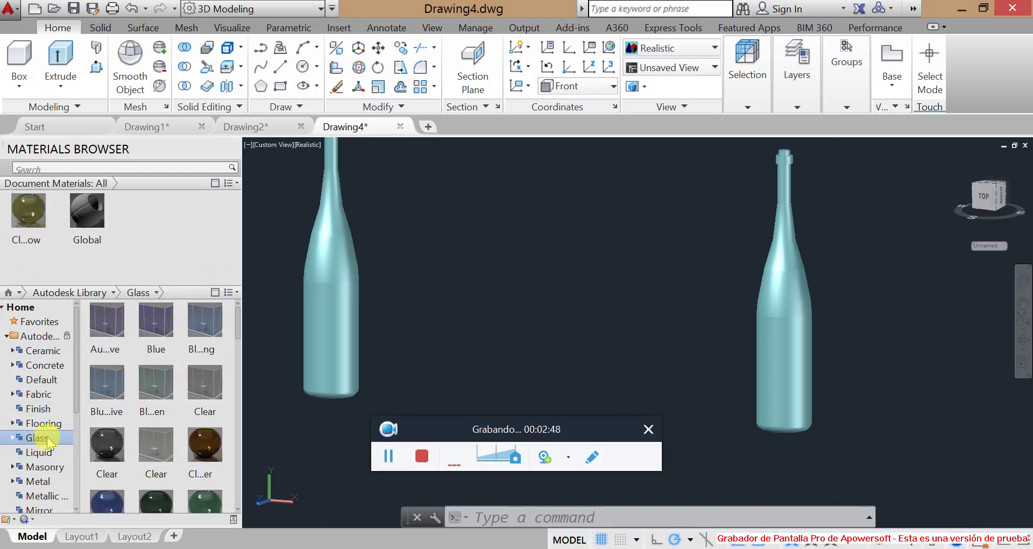
{"action": "mouse_move", "coordinate": [238, 332]}
{"action": "left_mouse_down"}
{"action": "mouse_move", "coordinate": [243, 355]}
{"action": "mouse_move", "coordinate": [198, 347]}
{"action": "mouse_move", "coordinate": [186, 204]}
{"action": "left_mouse_up"}
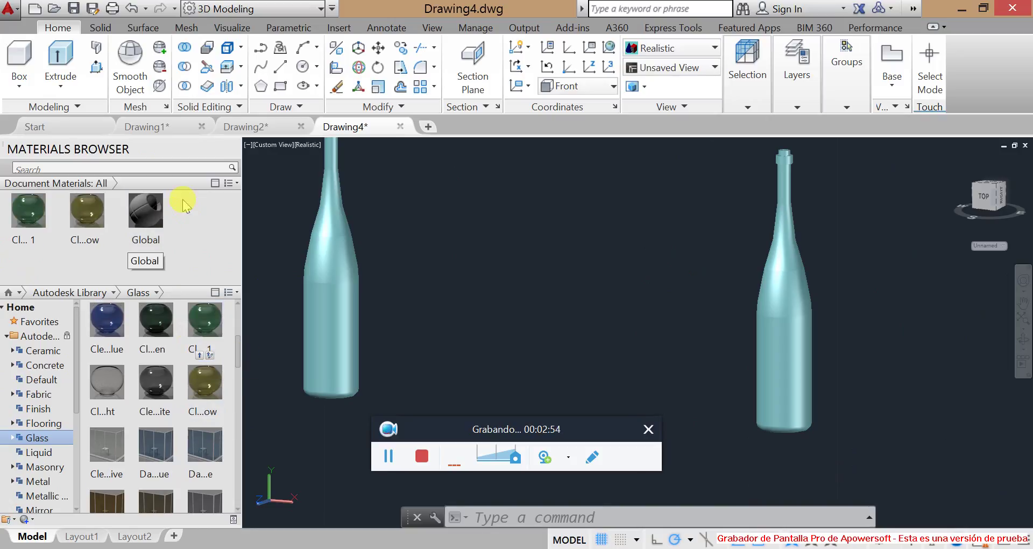